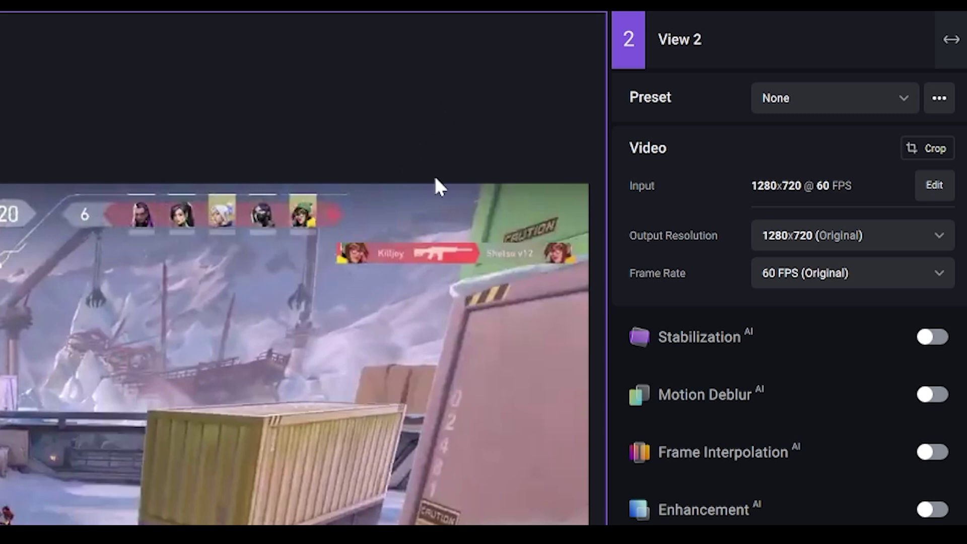
# Set the output resolution to 3840x2160 (4K), enabling Proteus - Enhance MQ enhancement.
pyautogui.moveTo(675, 244)
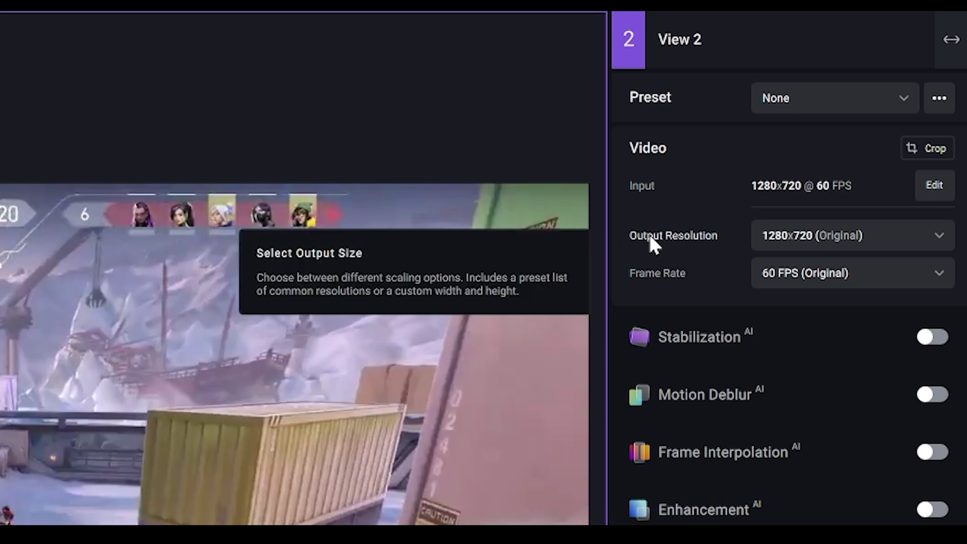
pyautogui.click(809, 241)
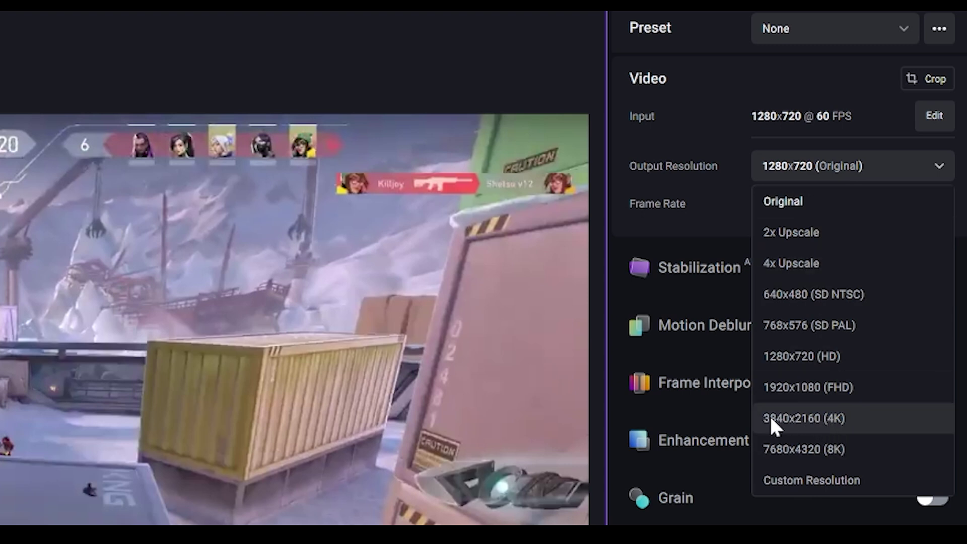
pyautogui.click(820, 416)
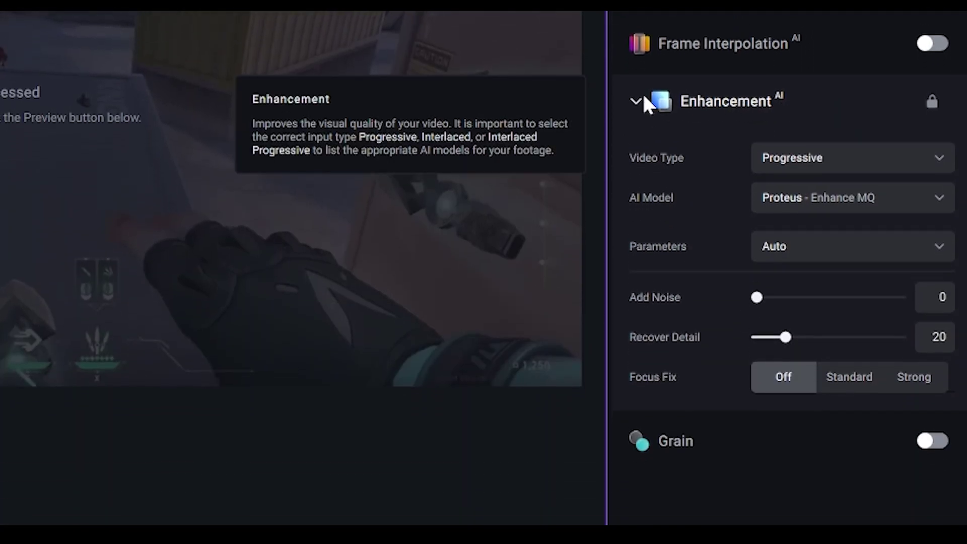
# Switch the Proteus - Enhance MQ enhancement parameters to Manual to expose the sliders.
pyautogui.click(637, 102)
pyautogui.click(638, 102)
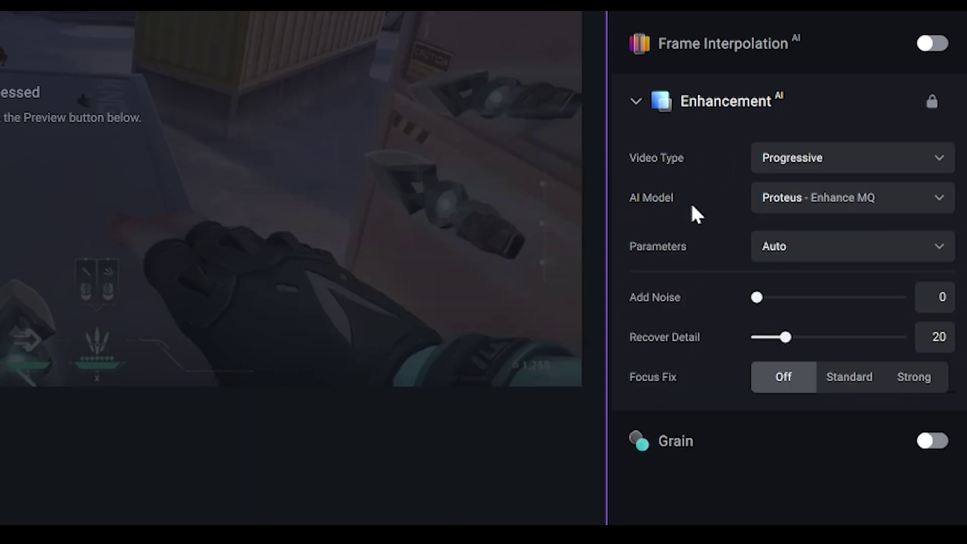
pyautogui.moveTo(651, 251)
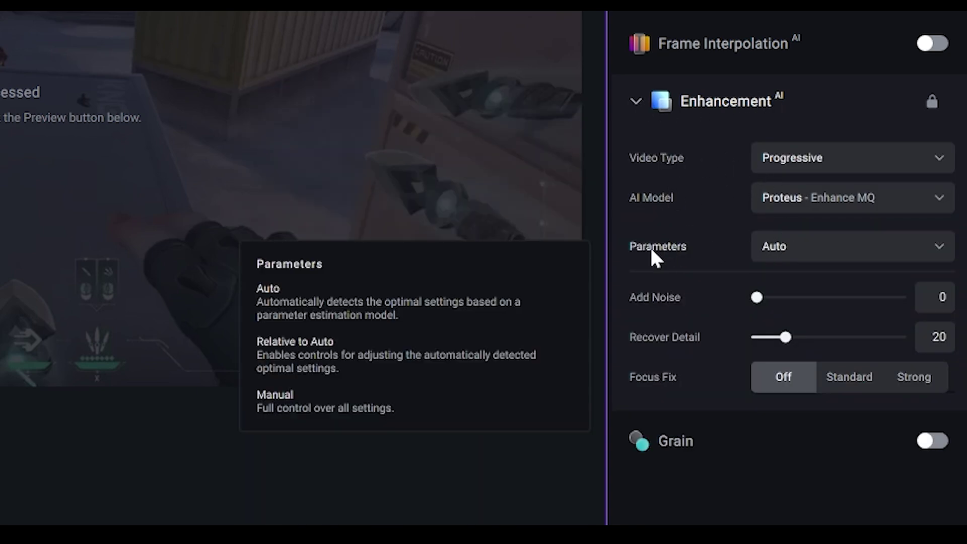
pyautogui.click(790, 246)
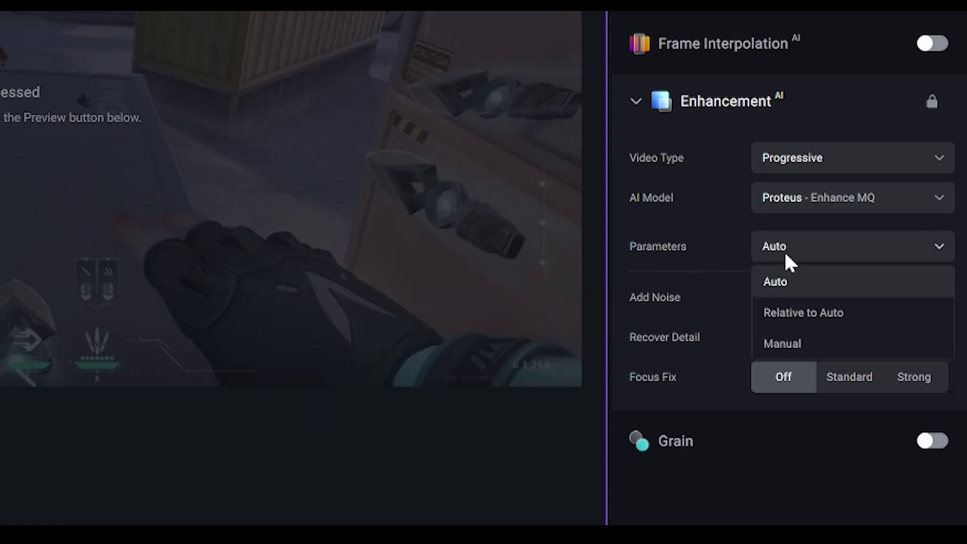
pyautogui.click(790, 345)
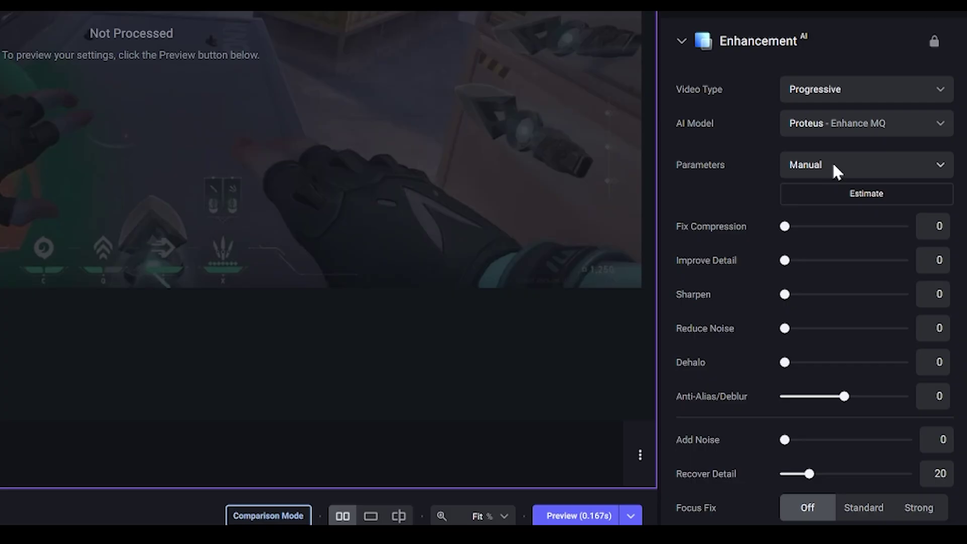
# Auto-estimate slider values (Fix Compression 69, Sharpen 11) and render a side-by-side preview.
pyautogui.click(863, 194)
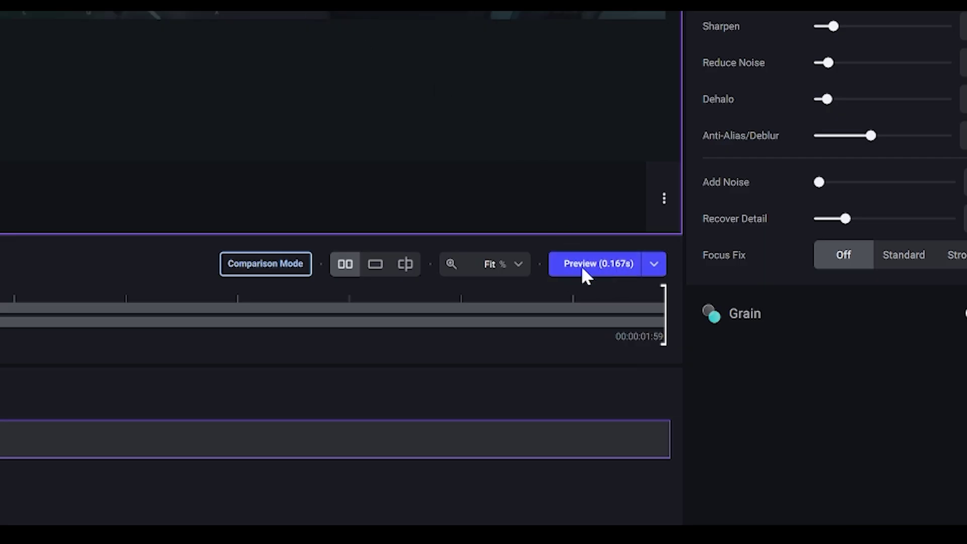
pyautogui.click(593, 267)
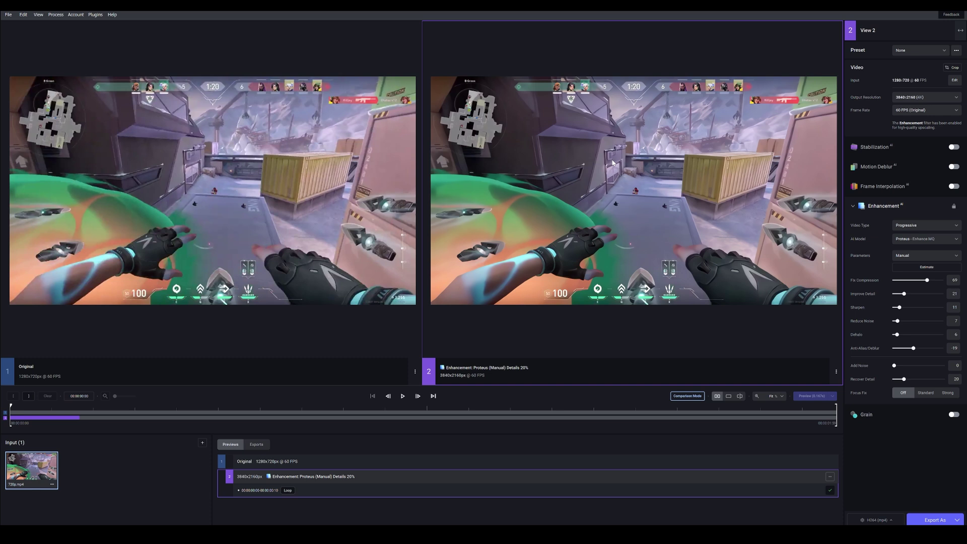
pyautogui.scroll(5, 560, 220)
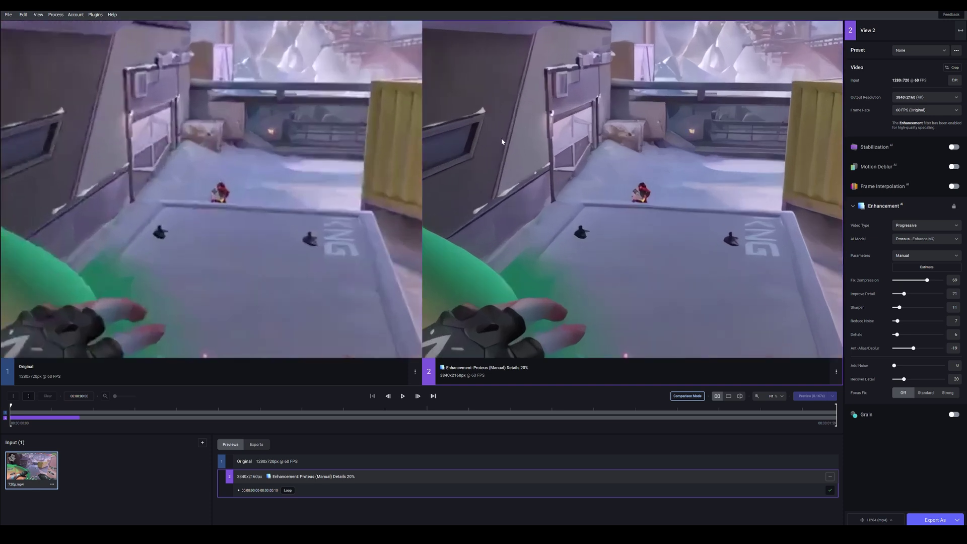
pyautogui.scroll(3, 505, 139)
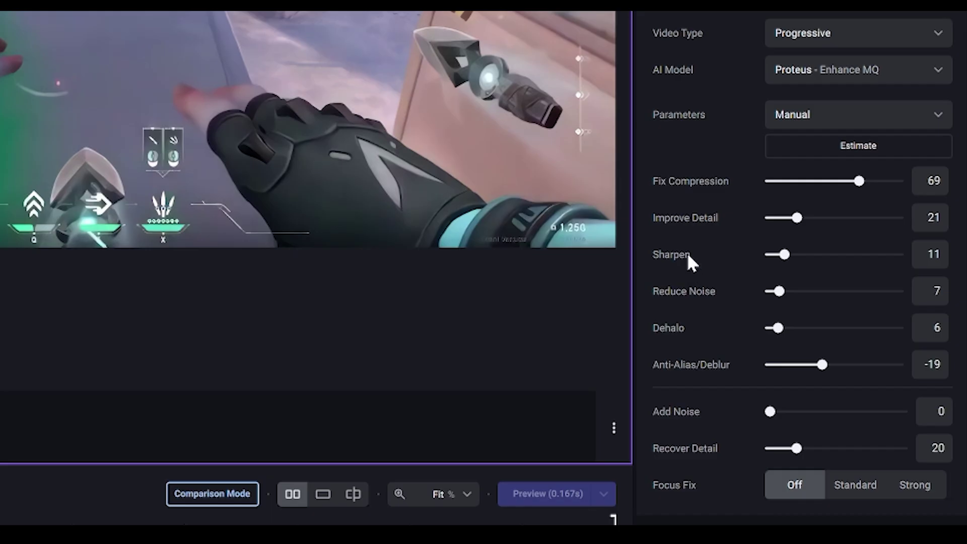
# Raise Sharpen to 75 and render a fresh 3840x2160 preview.
pyautogui.moveTo(658, 256)
pyautogui.moveTo(790, 255); pyautogui.dragTo(866, 255)
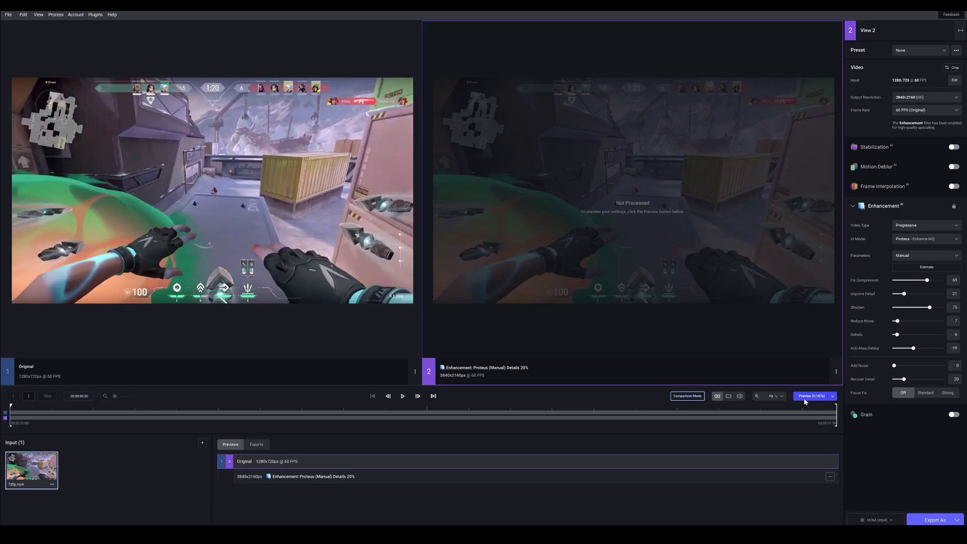
pyautogui.click(804, 396)
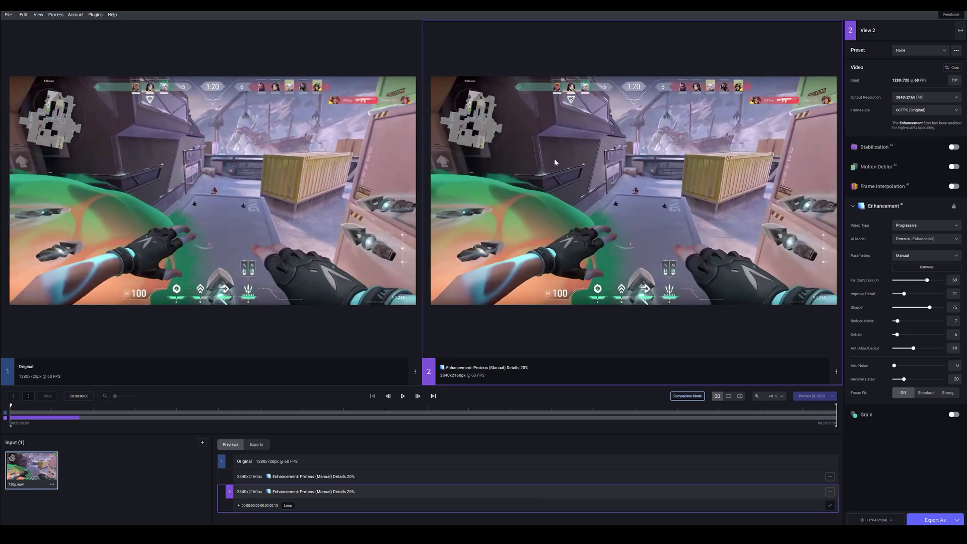
pyautogui.scroll(10, 563, 167)
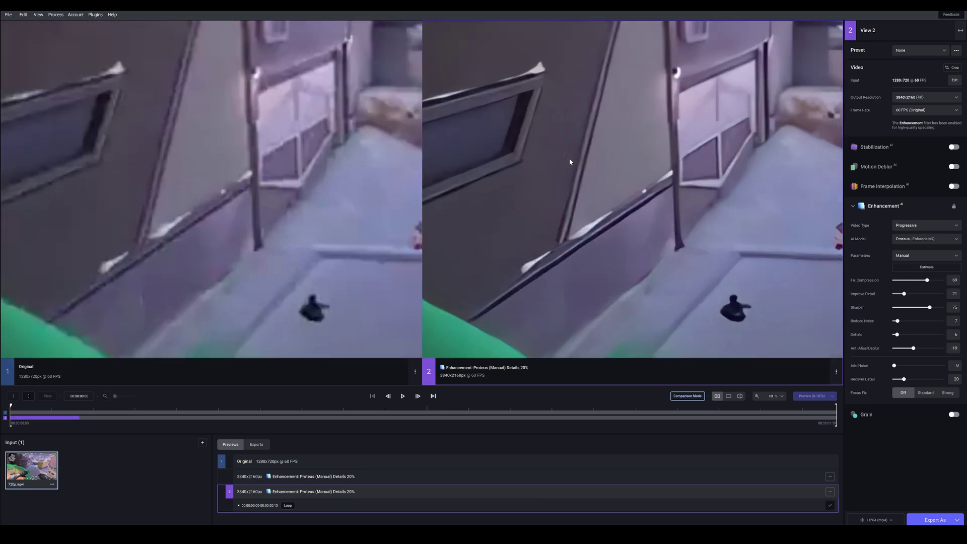
pyautogui.scroll(4, 570, 159)
pyautogui.moveTo(626, 223); pyautogui.dragTo(637, 208)
pyautogui.scroll(4, 637, 208)
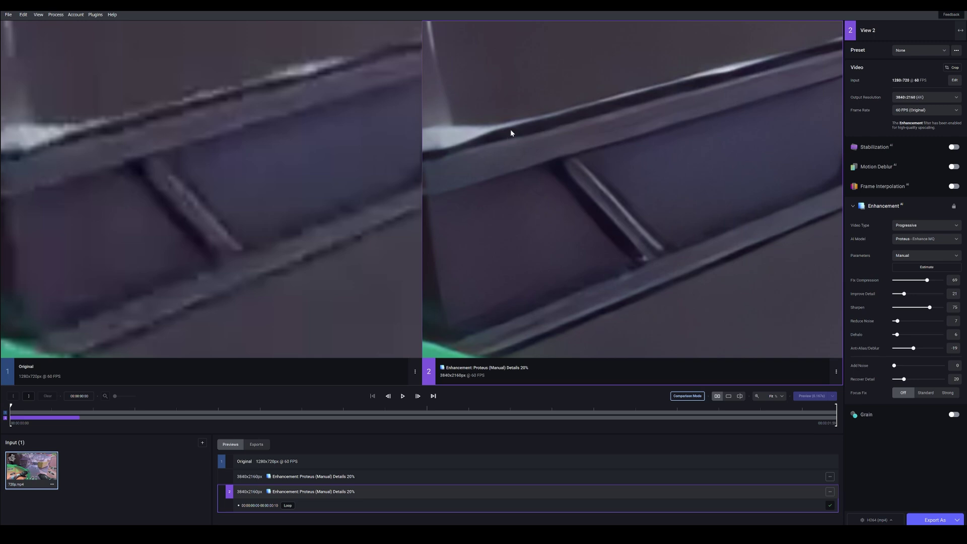
pyautogui.scroll(-4, 514, 161)
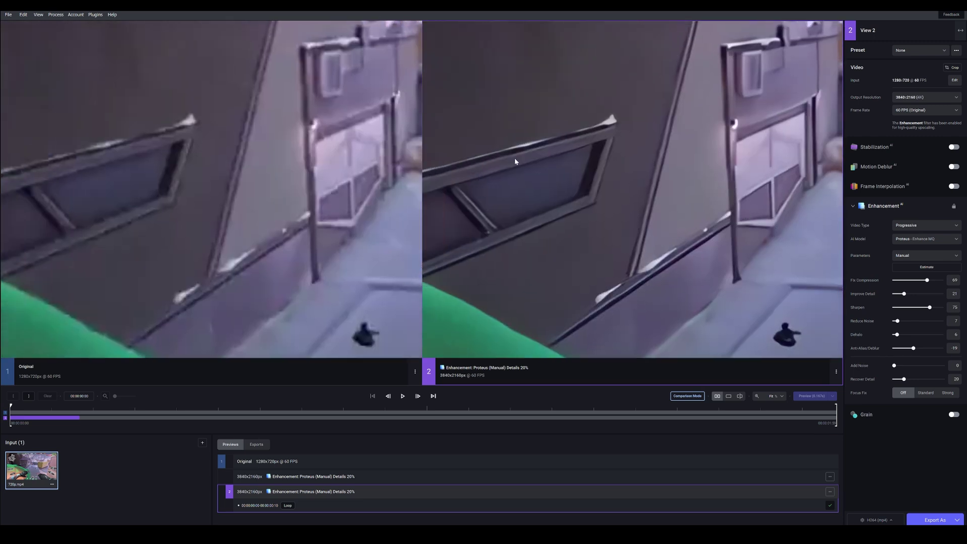
pyautogui.scroll(4, 515, 160)
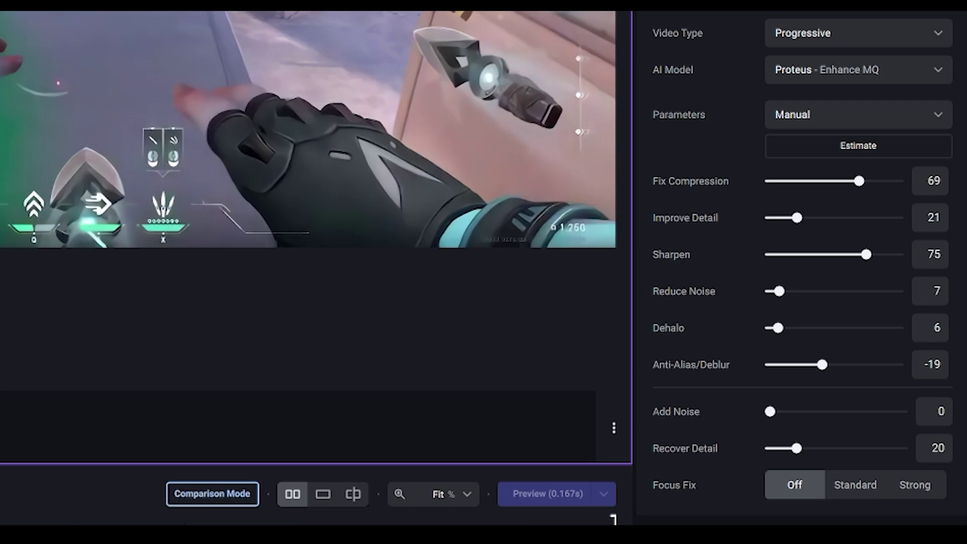
# Set Sharpen to 20, adjust Fix Compression, and render another preview.
pyautogui.doubleClick(933, 255)
pyautogui.write('20')
pyautogui.press('Return')
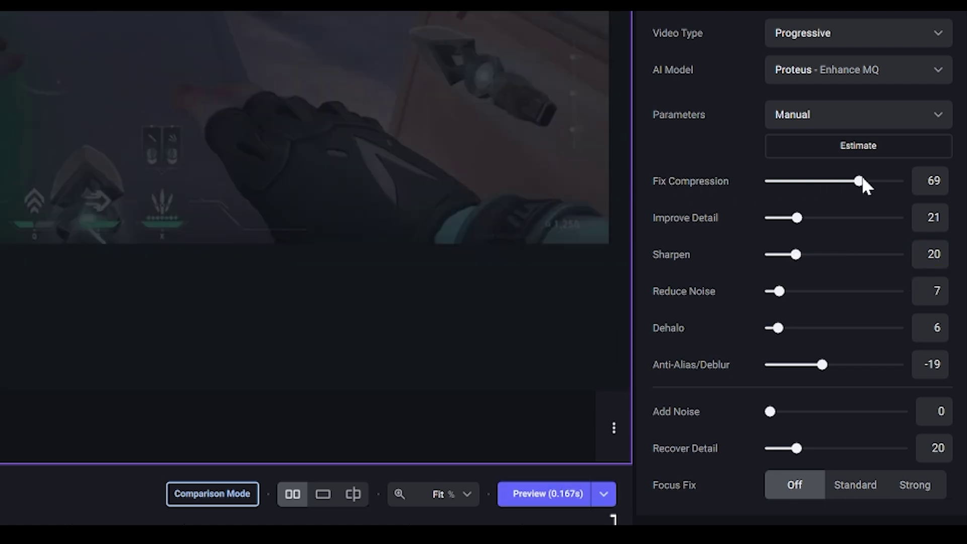
pyautogui.moveTo(860, 181); pyautogui.dragTo(899, 182)
pyautogui.click(539, 495)
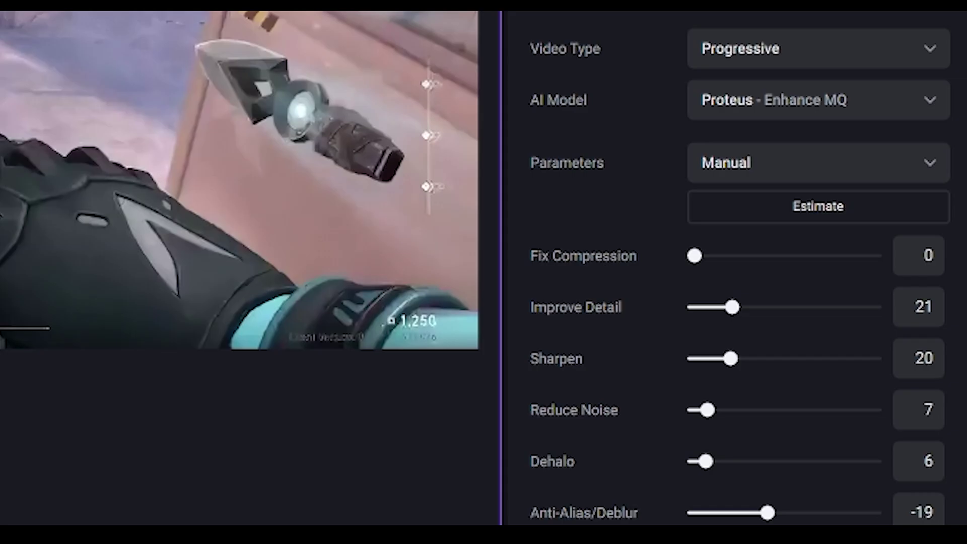
# Enter 75 for Fix Compression and zoom the preview to check the result.
pyautogui.click(953, 280)
pyautogui.write('75')
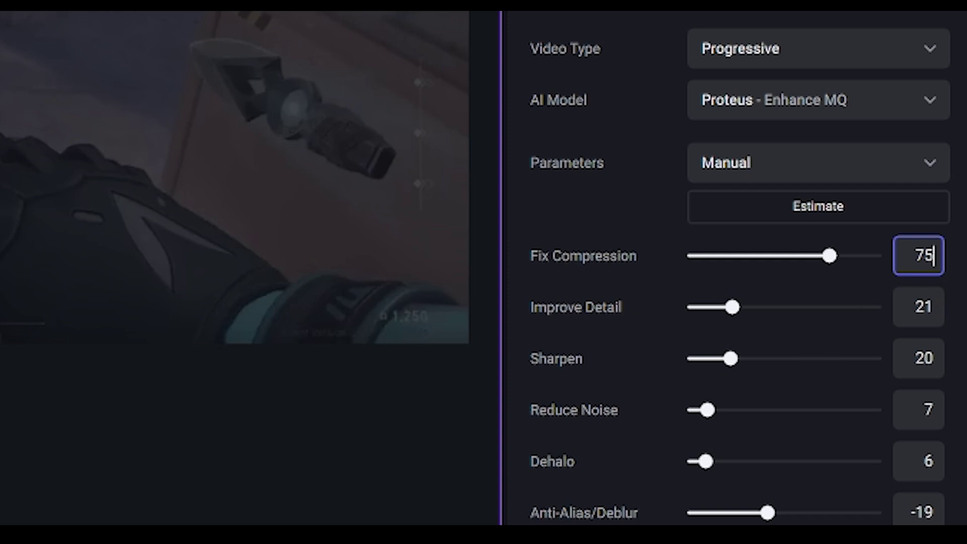
pyautogui.moveTo(578, 324)
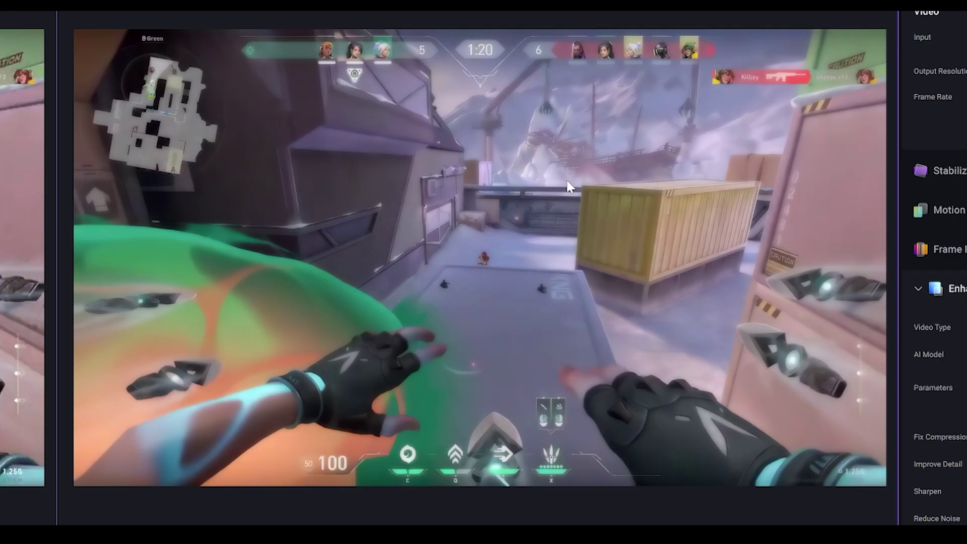
pyautogui.scroll(3, 696, 95)
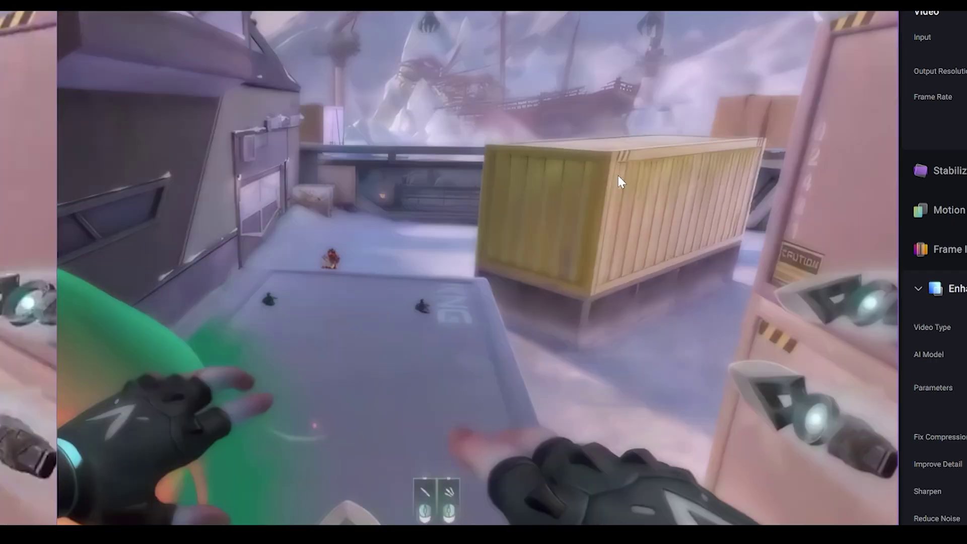
pyautogui.scroll(-3, 560, 263)
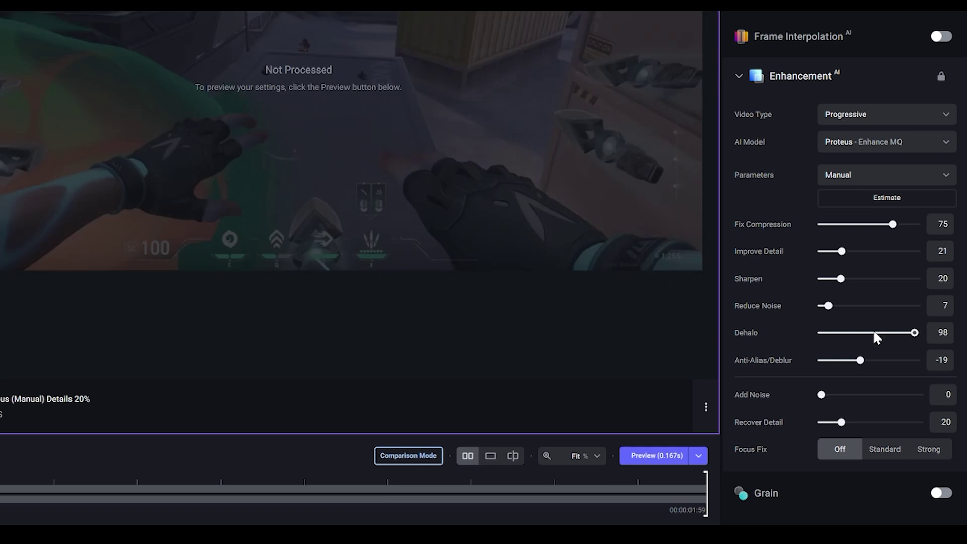
# Drag Dehalo back down to 0, leaving Fix Compression at 75.
pyautogui.moveTo(874, 334); pyautogui.dragTo(697, 341)
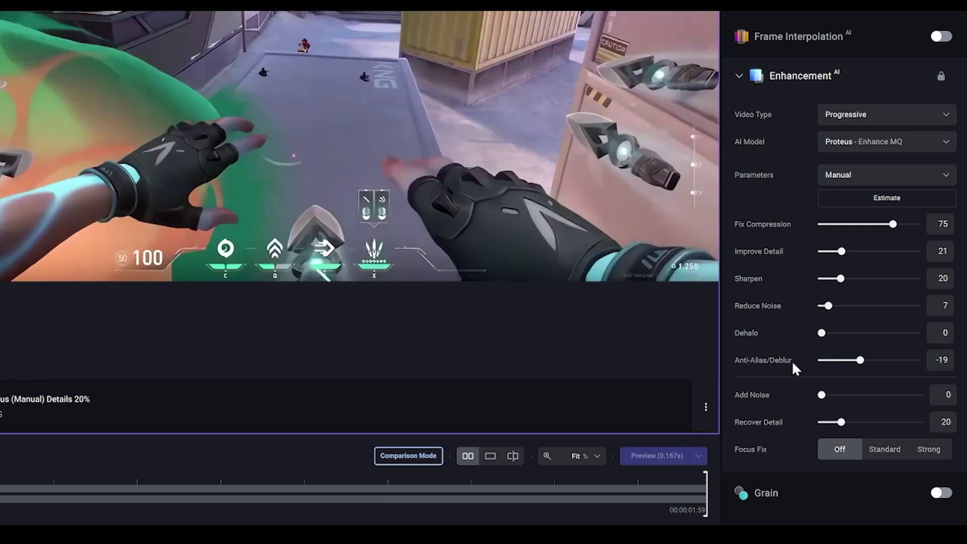
pyautogui.moveTo(767, 361)
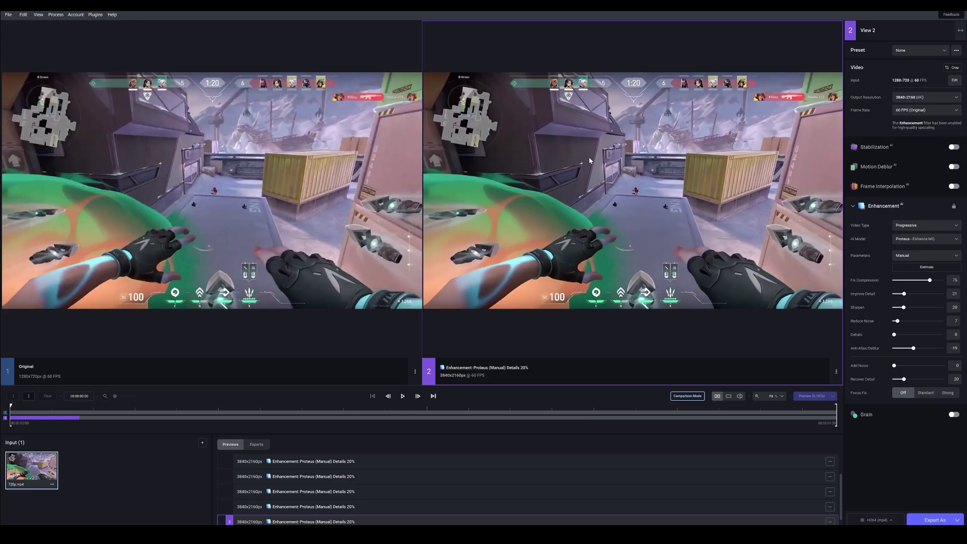
pyautogui.scroll(10, 680, 158)
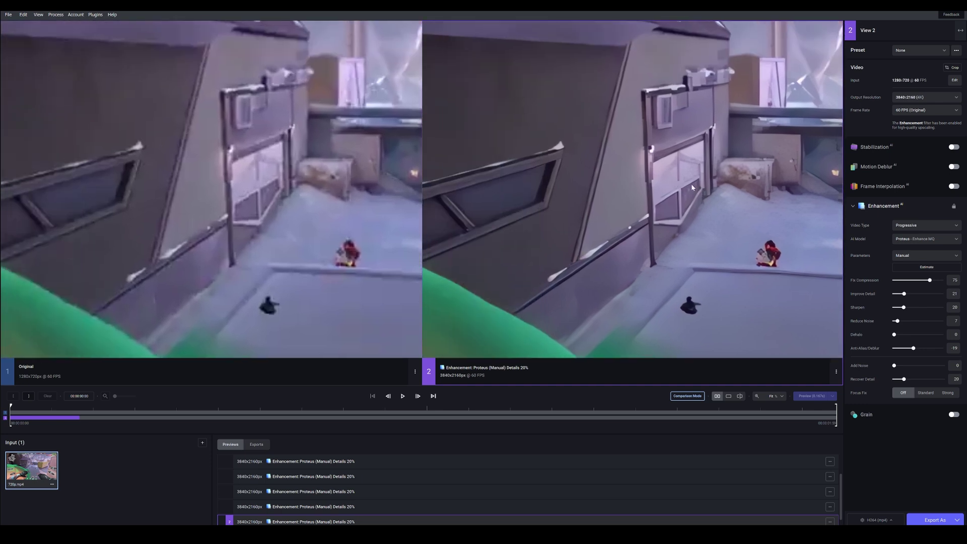
pyautogui.scroll(4, 619, 177)
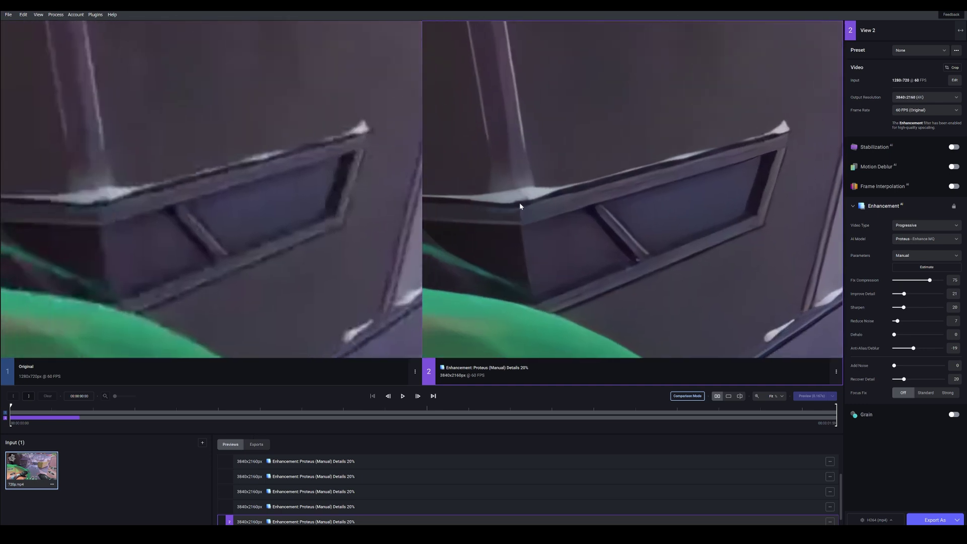
pyautogui.moveTo(665, 168); pyautogui.dragTo(571, 188)
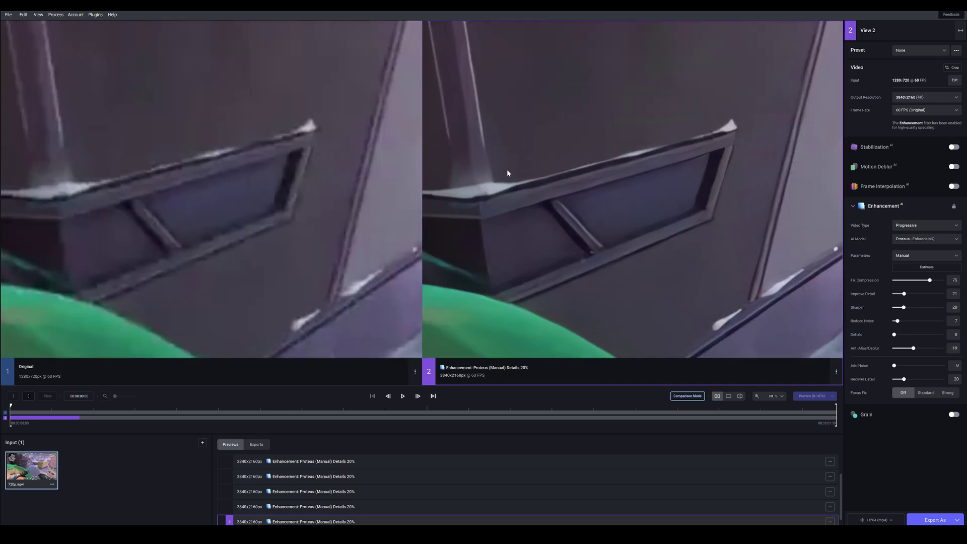
pyautogui.scroll(-10, 682, 94)
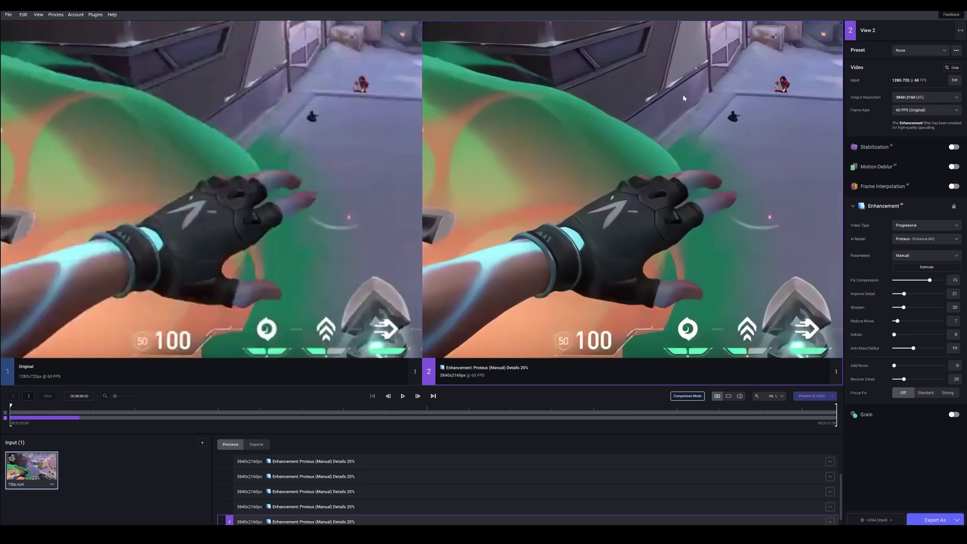
pyautogui.scroll(10, 657, 176)
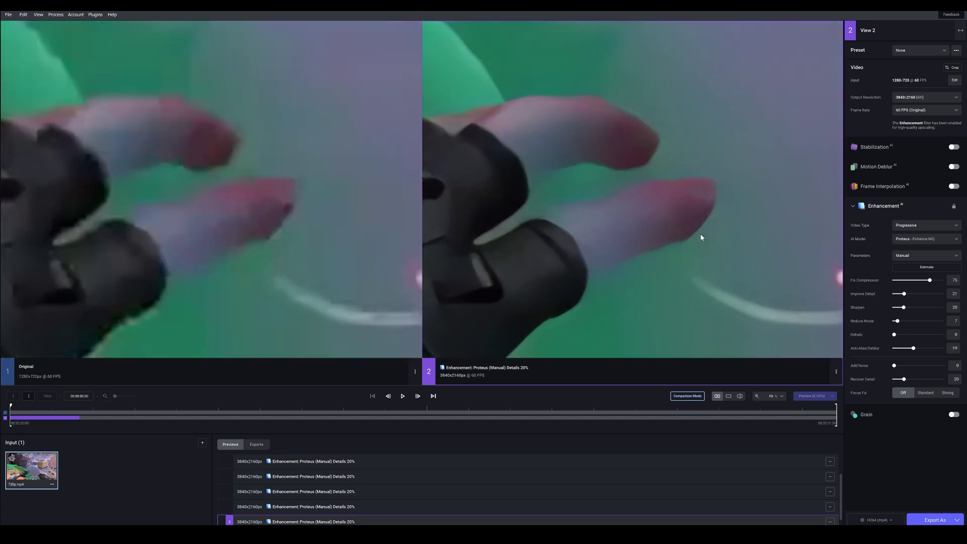
# Lower Anti-Alias/Deblur to -80 and render a preview.
pyautogui.scroll(-5, 648, 146)
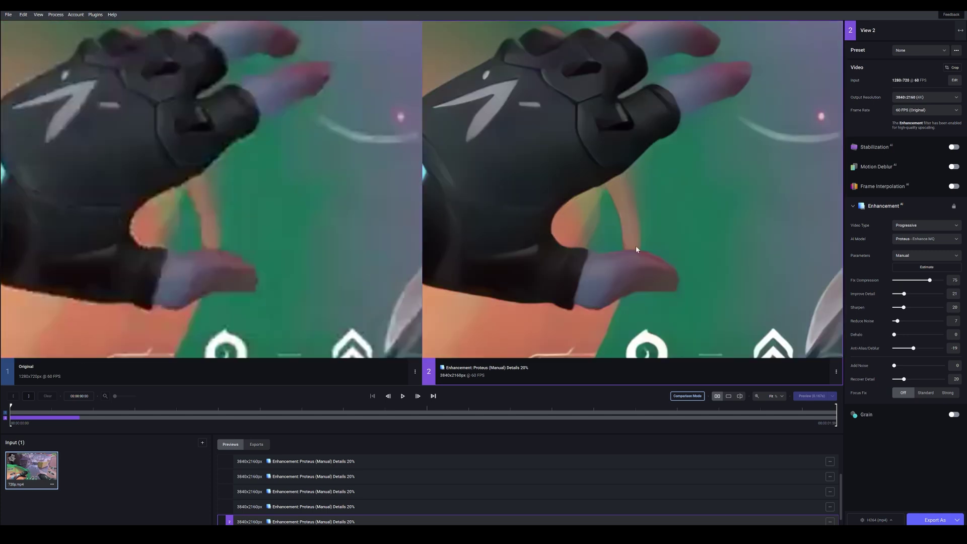
pyautogui.scroll(-5, 636, 249)
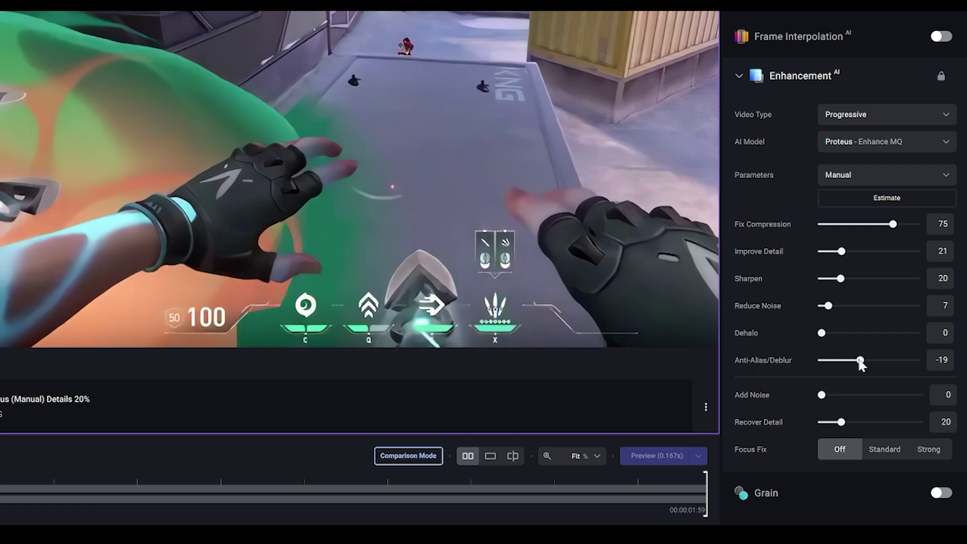
pyautogui.moveTo(860, 361); pyautogui.dragTo(831, 359)
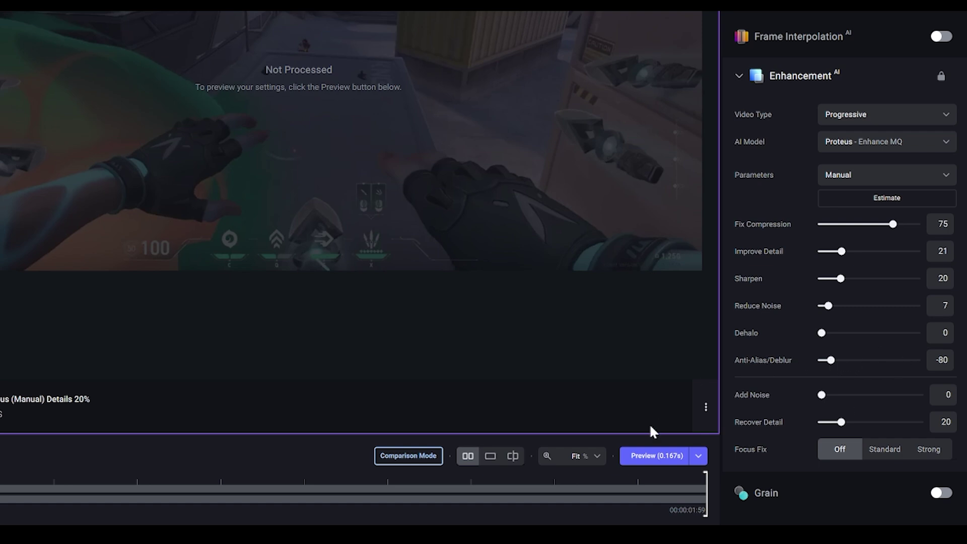
pyautogui.click(642, 456)
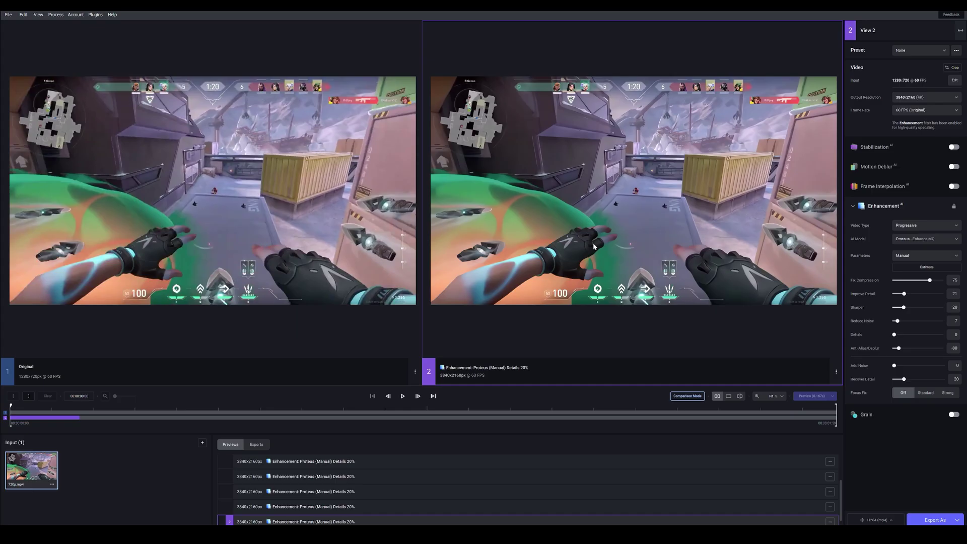
# Raise Anti-Alias/Deblur to 100 and render a preview at maximum deblur.
pyautogui.scroll(8, 593, 243)
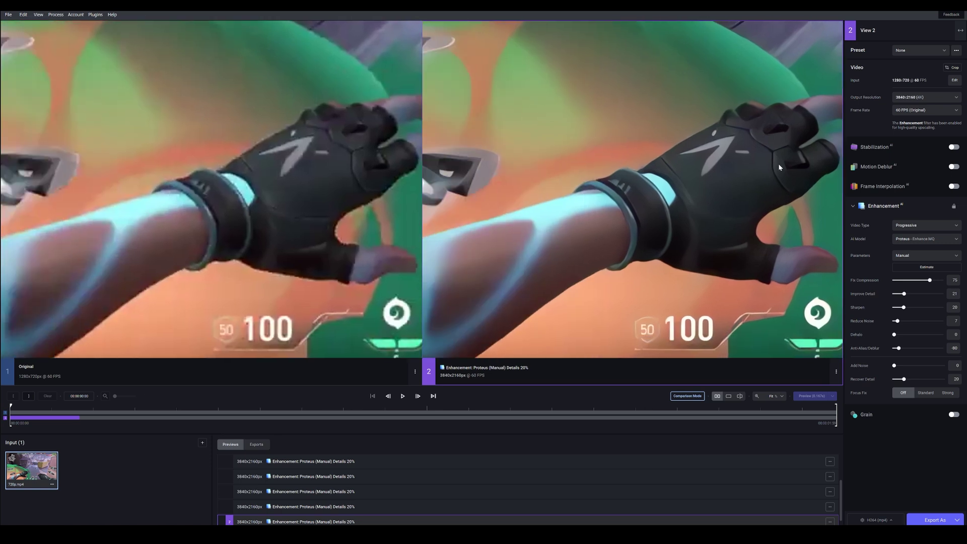
pyautogui.scroll(-8, 612, 238)
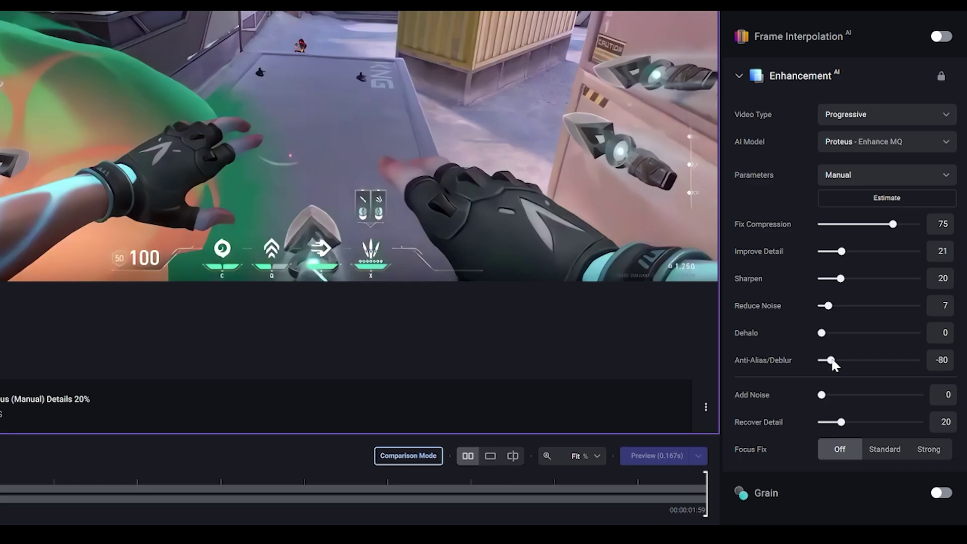
pyautogui.moveTo(898, 348); pyautogui.dragTo(943, 348)
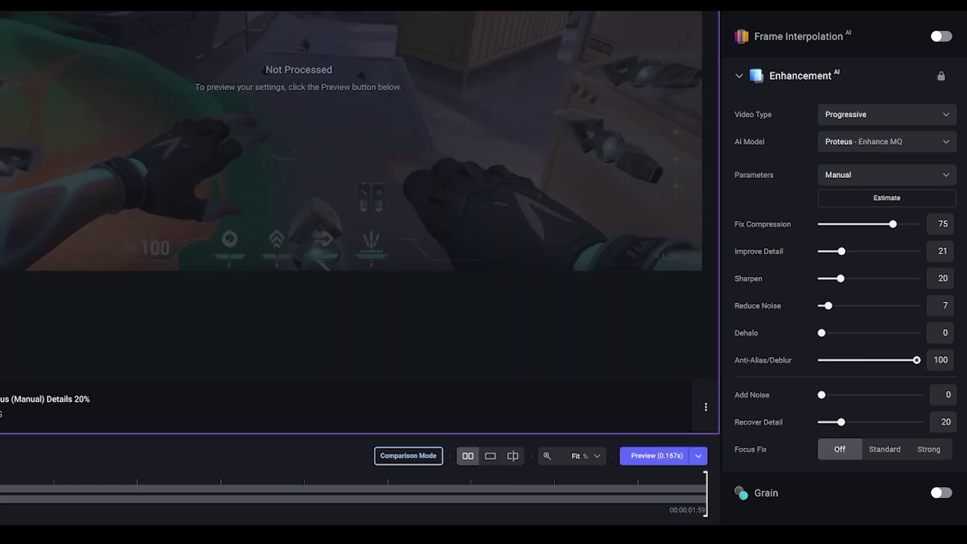
pyautogui.click(663, 456)
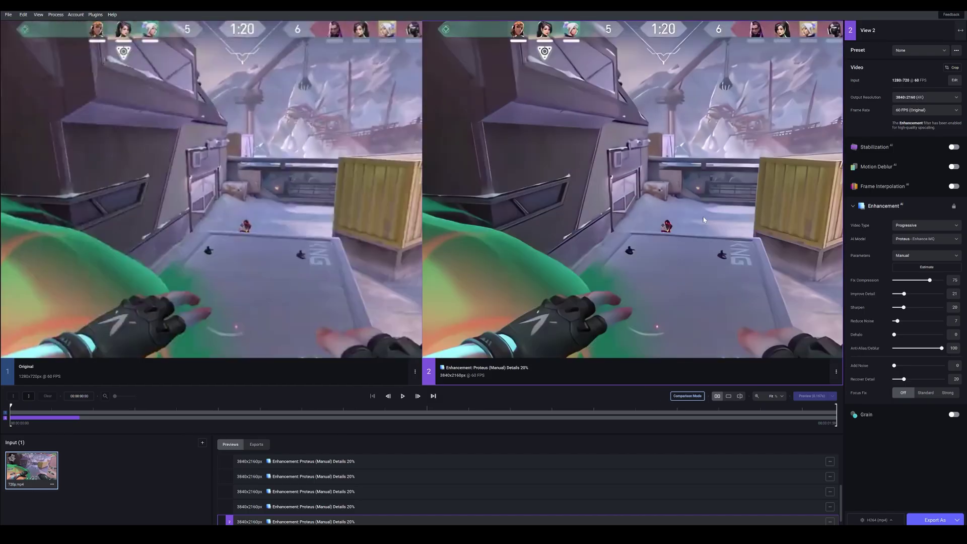
# Reset the Anti-Alias/Deblur value to 0.
pyautogui.doubleClick(953, 348)
pyautogui.write('0')
pyautogui.press('Return')
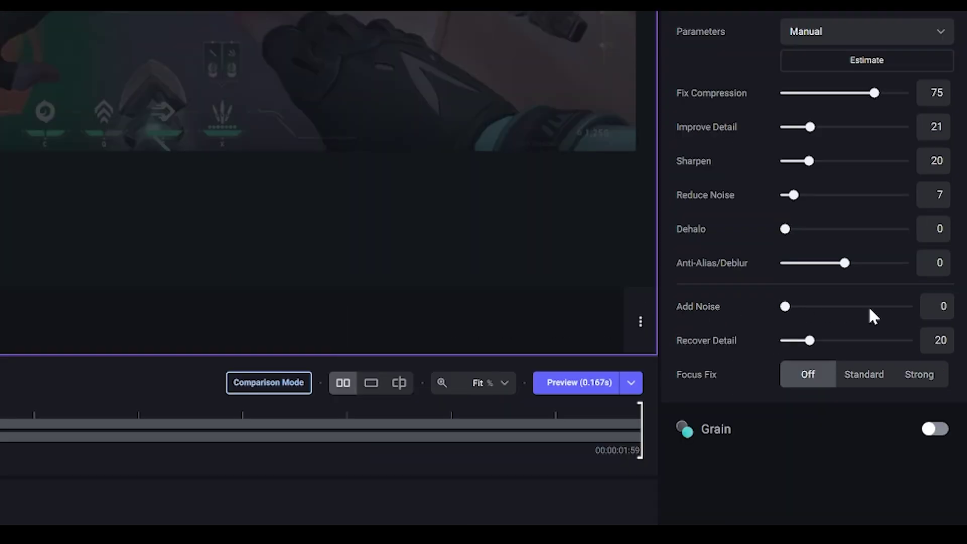
# Raise Recover Detail to 80 and render a Details 80% 4K preview for comparison.
pyautogui.moveTo(719, 343)
pyautogui.moveTo(810, 341); pyautogui.dragTo(884, 340)
pyautogui.click(577, 388)
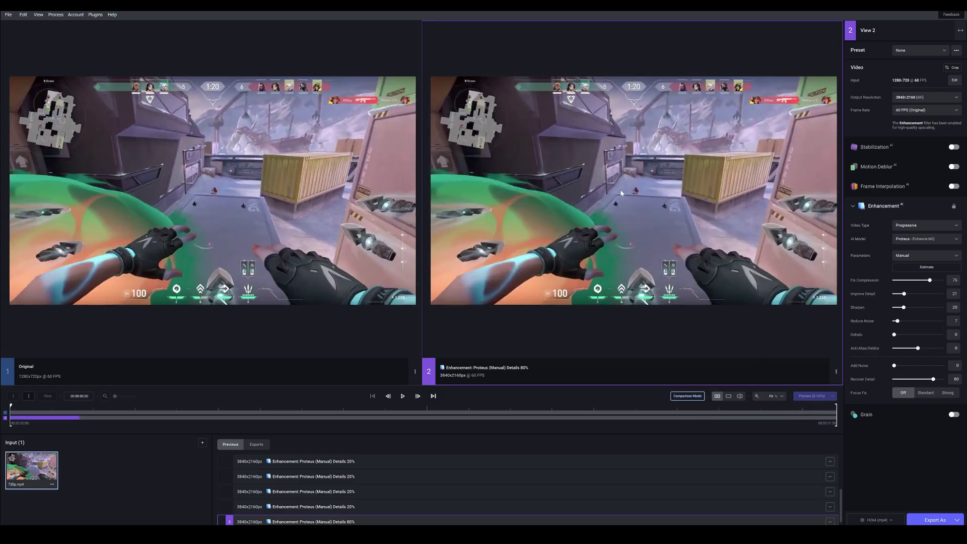
pyautogui.scroll(3, 594, 190)
pyautogui.scroll(-3, 579, 191)
pyautogui.scroll(5, 600, 191)
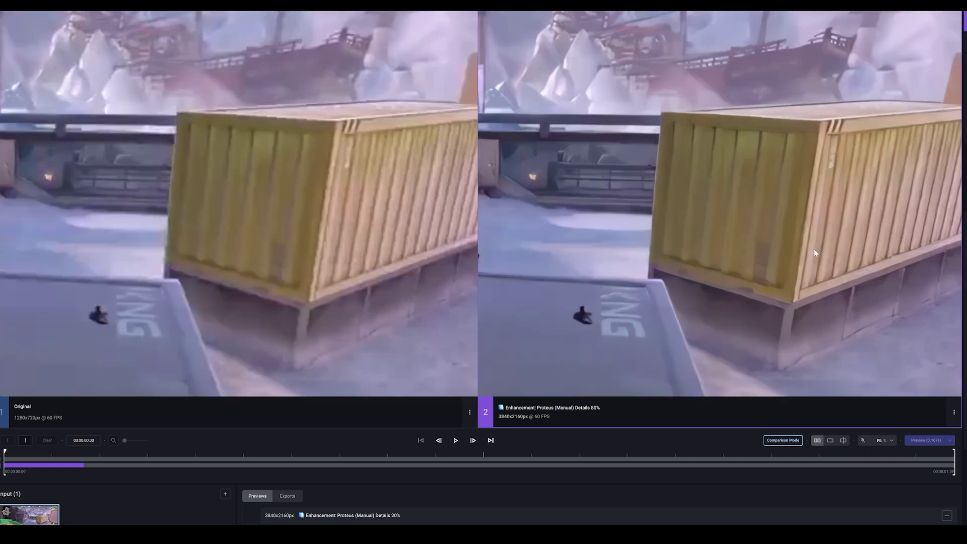
pyautogui.scroll(-5, 615, 147)
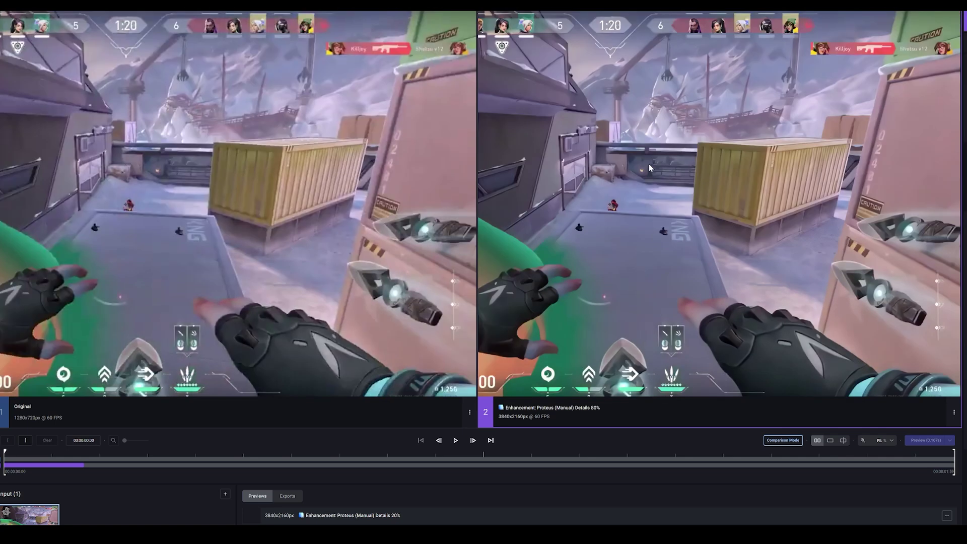
pyautogui.scroll(-3, 648, 164)
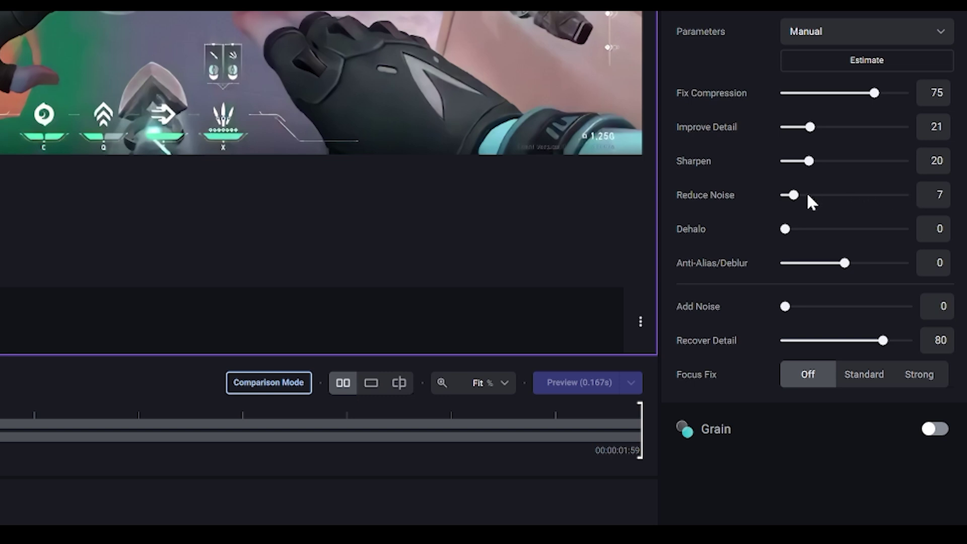
pyautogui.moveTo(716, 196)
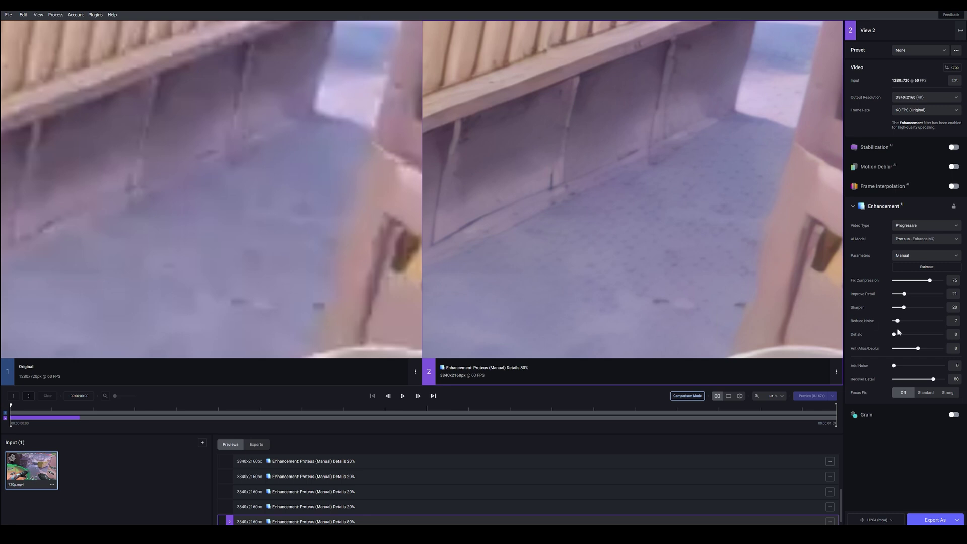
# Raise Reduce Noise from 7 to 75, render a preview, and zoom in to compare.
pyautogui.moveTo(898, 320); pyautogui.dragTo(930, 323)
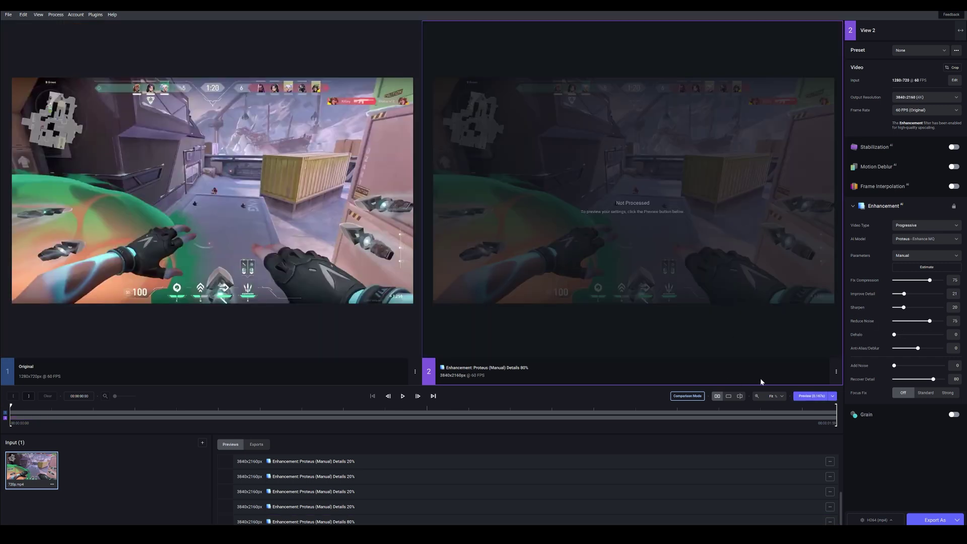
pyautogui.click(808, 396)
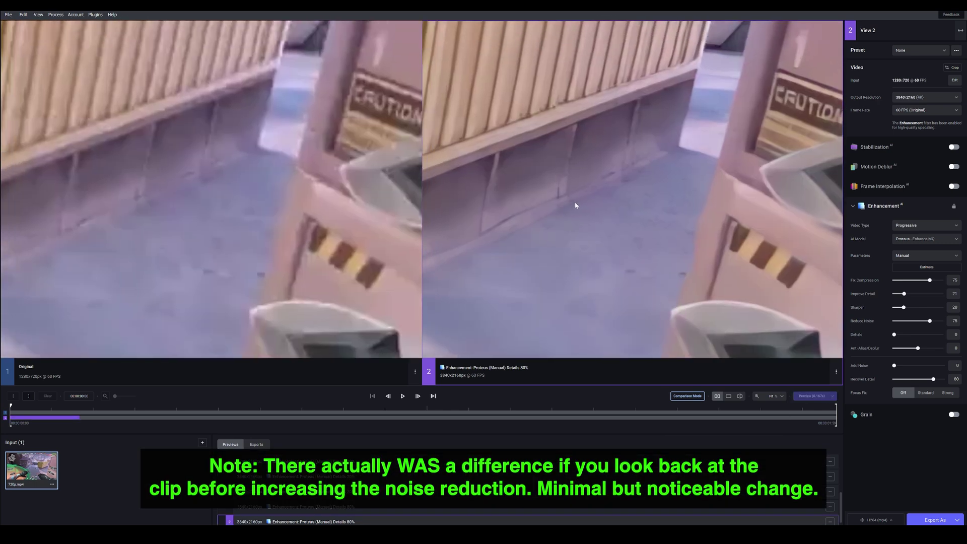
pyautogui.scroll(-5, 576, 205)
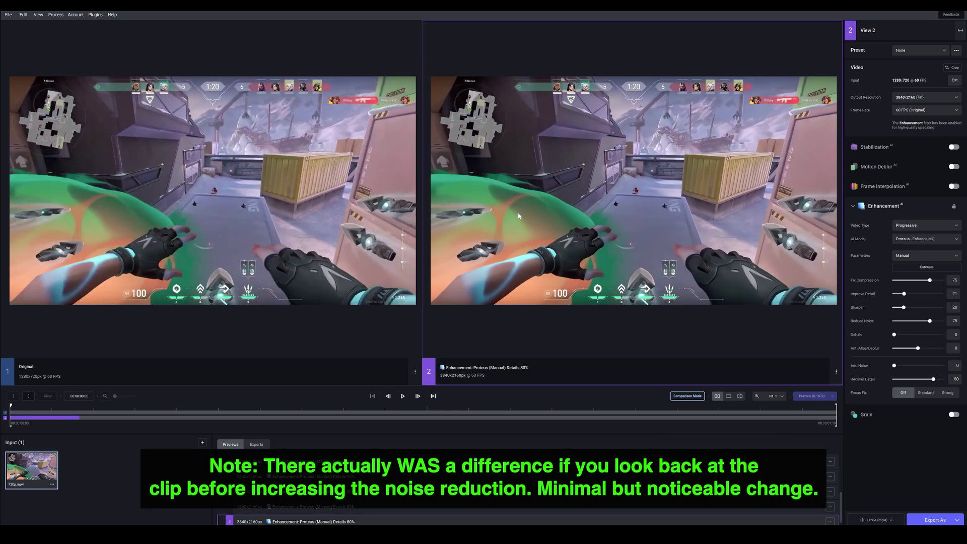
pyautogui.scroll(5, 571, 229)
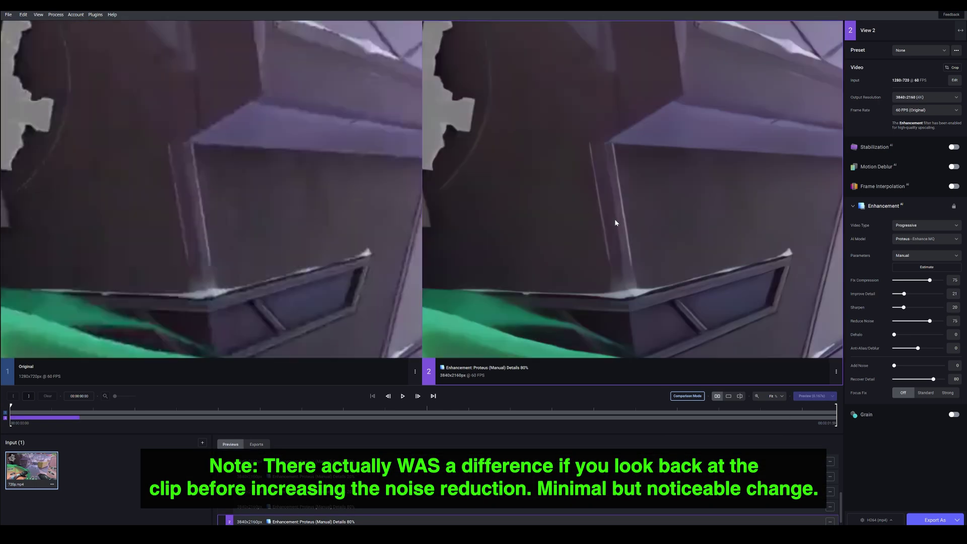
pyautogui.scroll(-5, 678, 133)
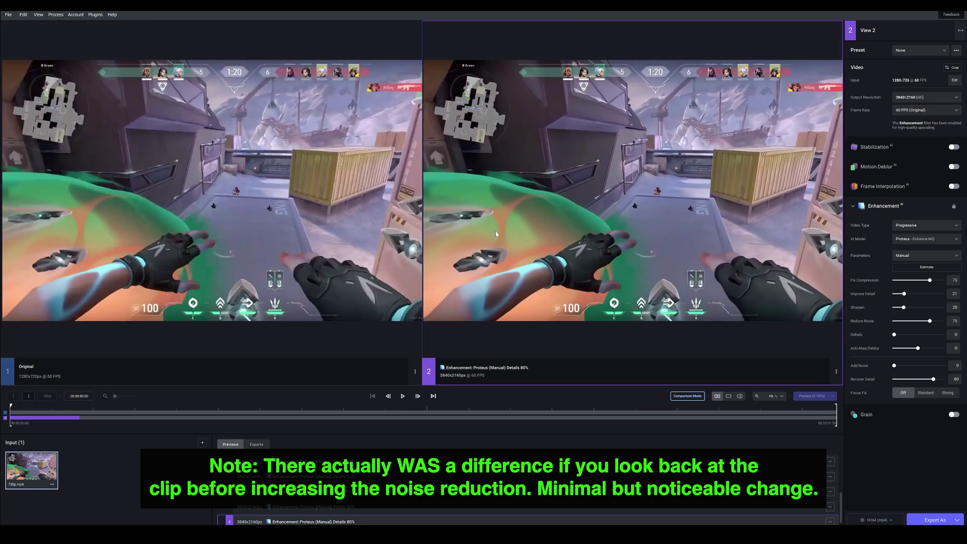
pyautogui.scroll(5, 670, 131)
pyautogui.scroll(6, 697, 244)
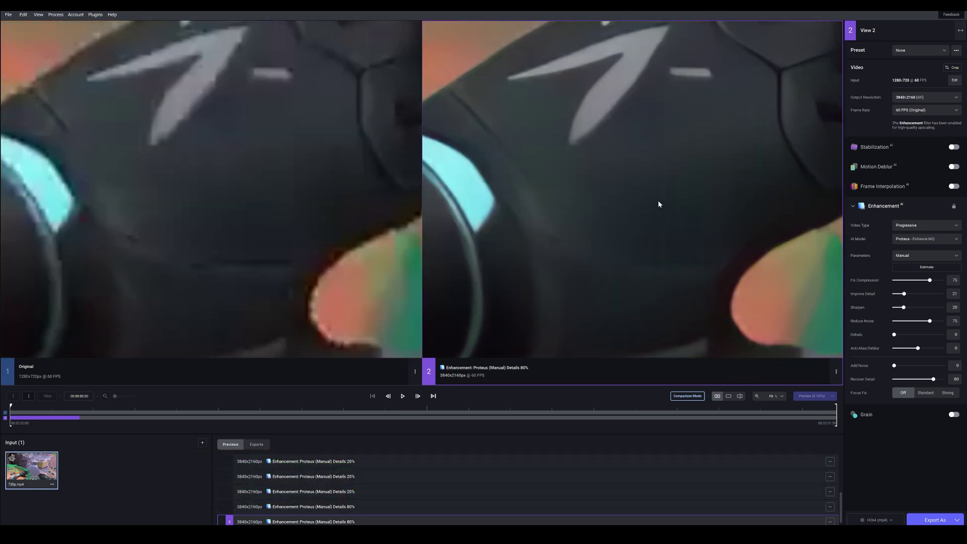
pyautogui.scroll(-3, 658, 199)
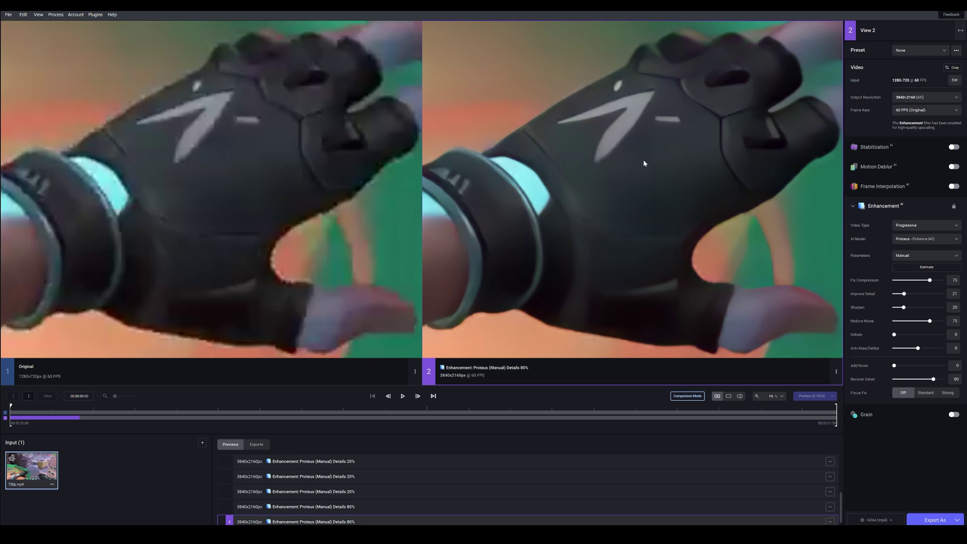
pyautogui.scroll(-4, 643, 164)
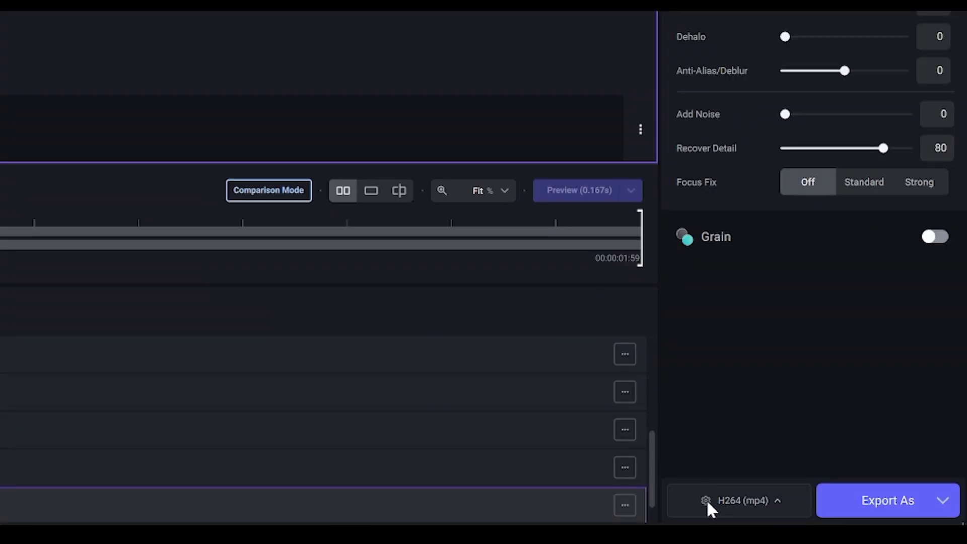
# Set the H264 High export to a Constant bitrate with a 60 Mb/s target.
pyautogui.click(774, 497)
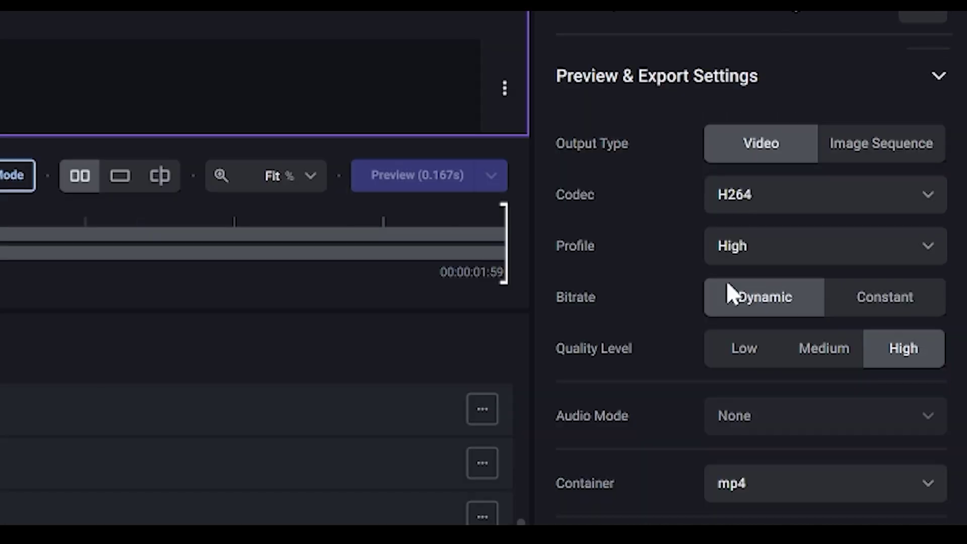
pyautogui.click(887, 297)
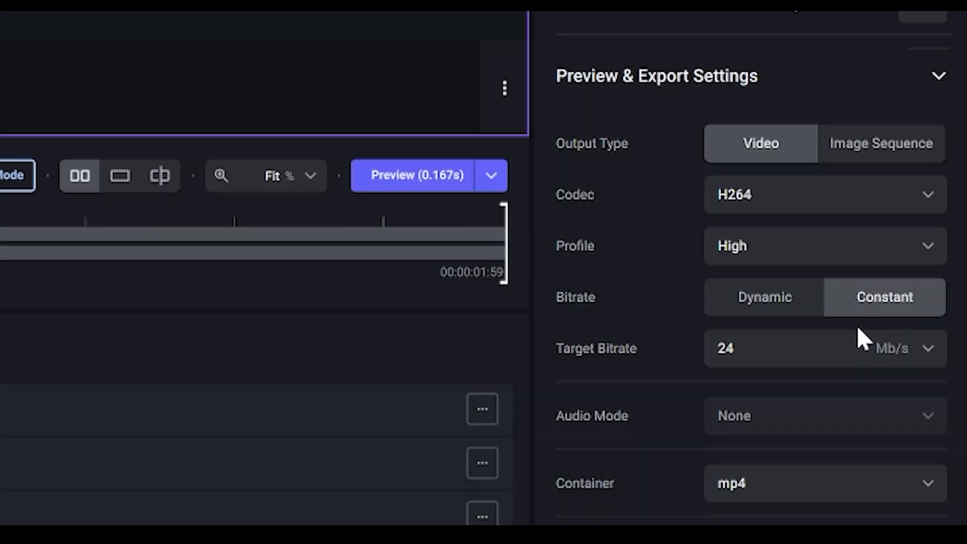
pyautogui.click(927, 346)
pyautogui.click(744, 228)
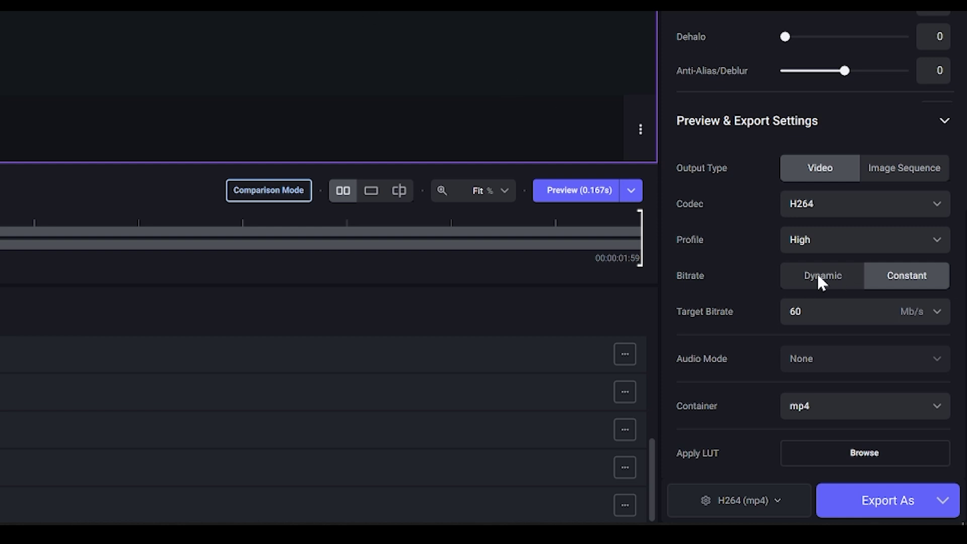
# Switch the bitrate back to Dynamic at High quality, keeping mp4 as the container.
pyautogui.click(937, 312)
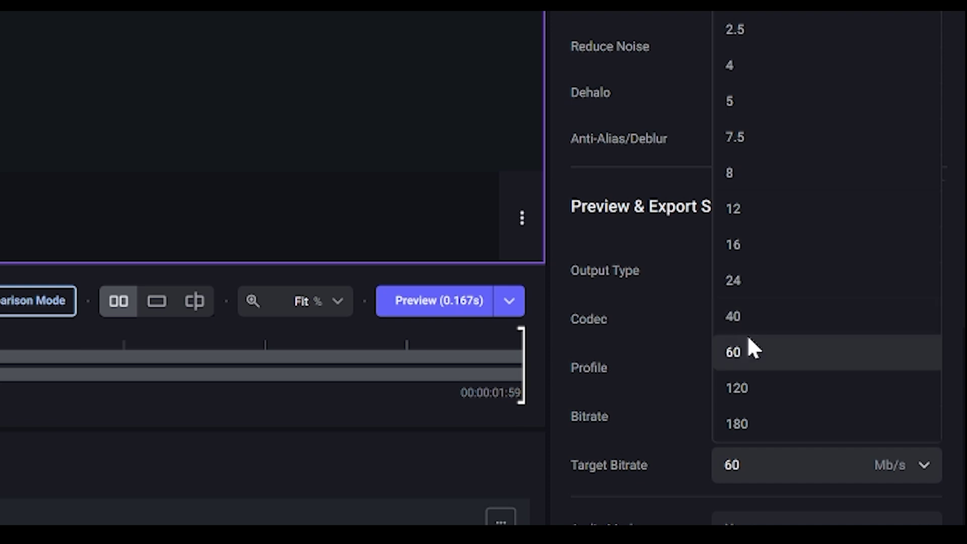
pyautogui.click(744, 349)
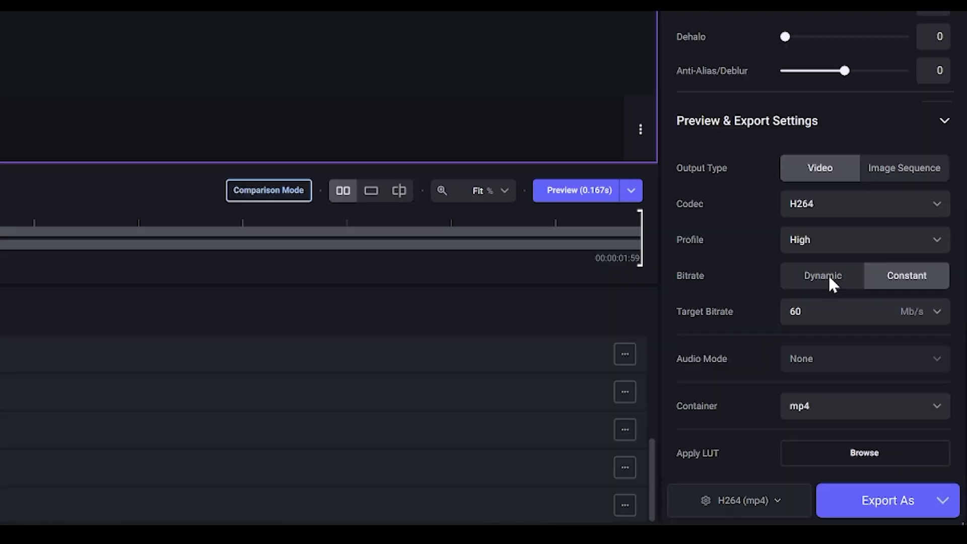
pyautogui.click(825, 277)
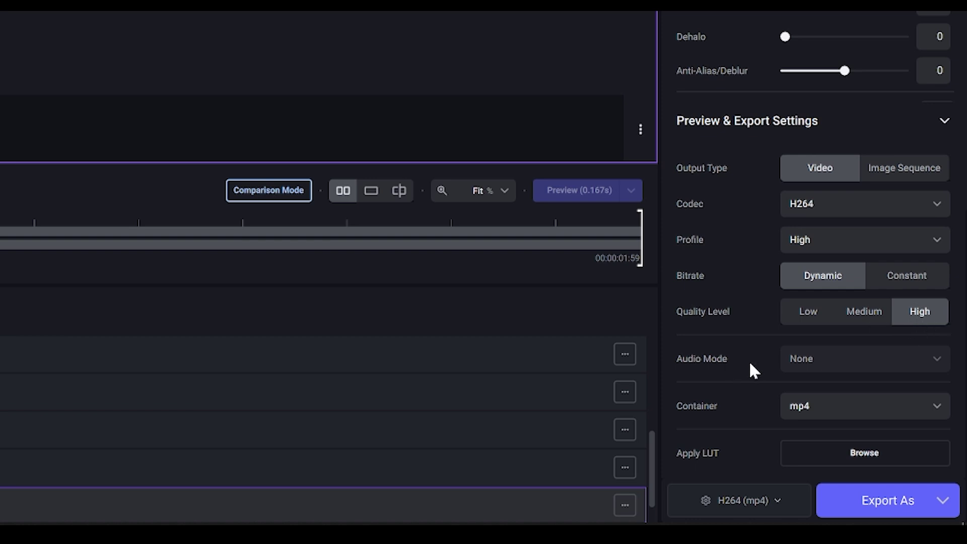
pyautogui.moveTo(804, 365)
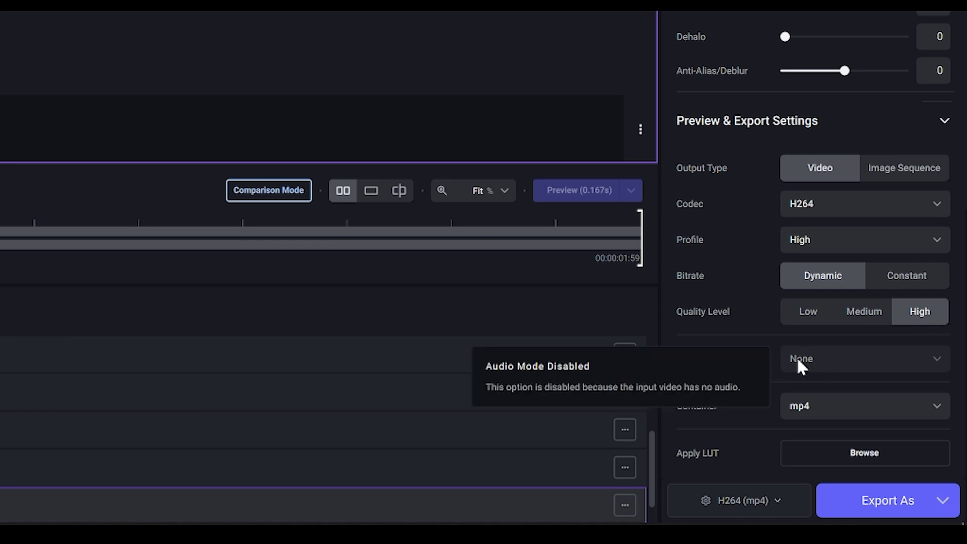
pyautogui.click(801, 412)
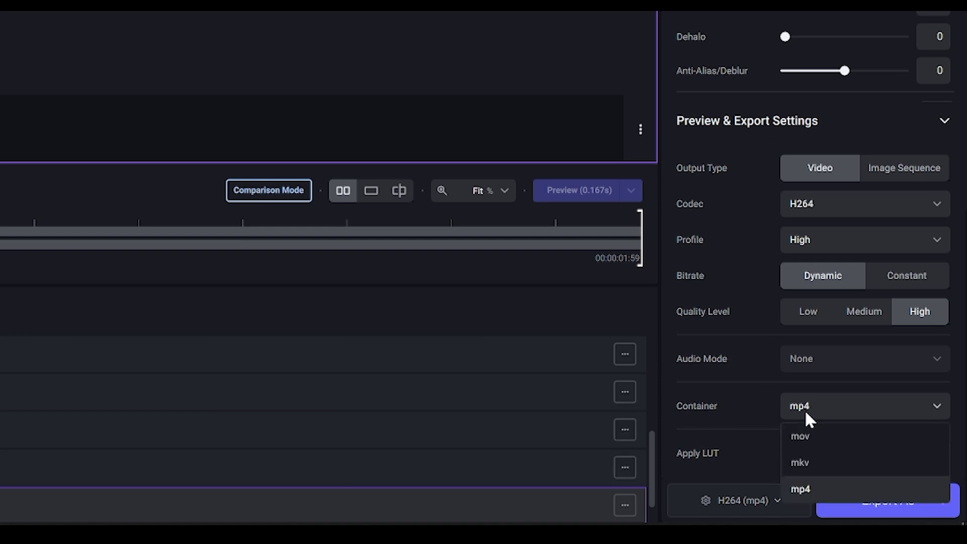
pyautogui.click(801, 487)
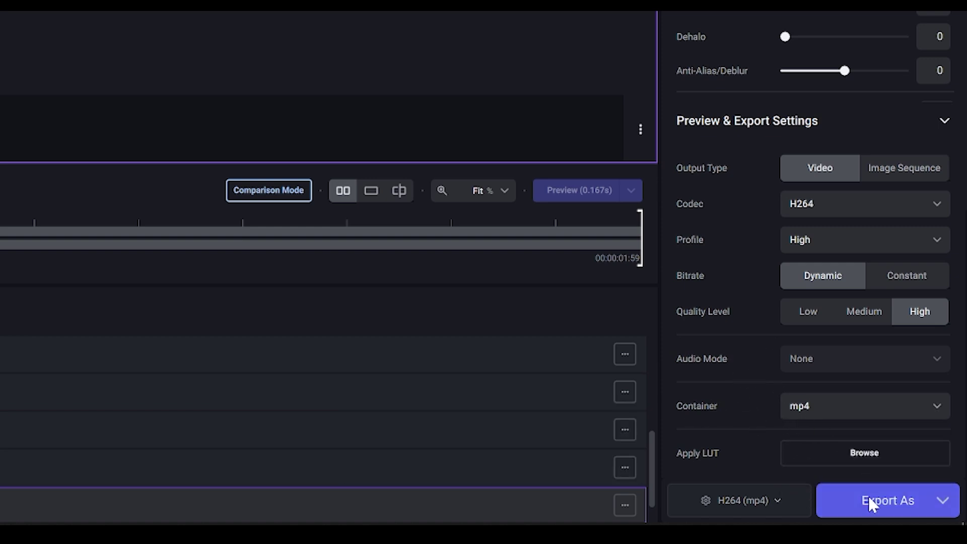
# Export the enhanced 4K clip as 720p_prob4.mp4 into the D:\val folder.
pyautogui.click(887, 500)
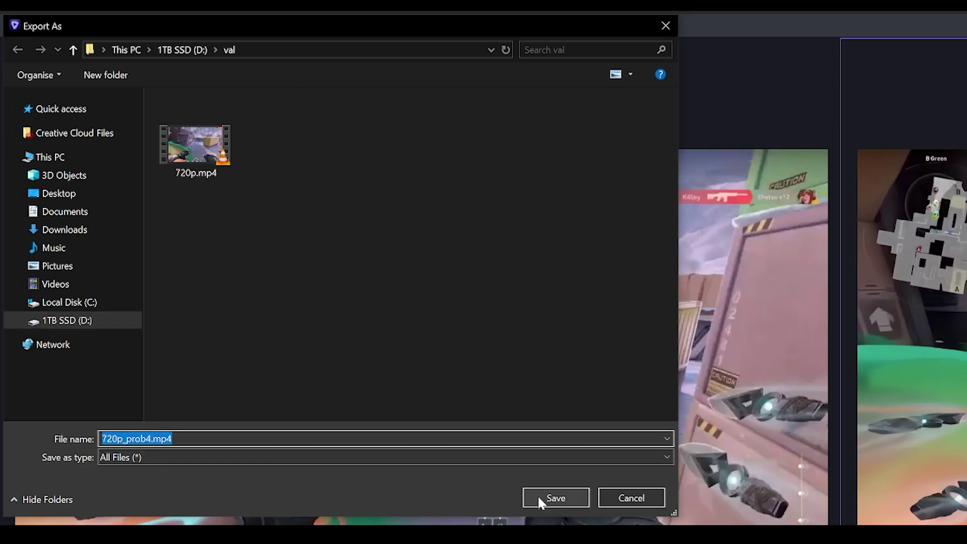
pyautogui.click(542, 498)
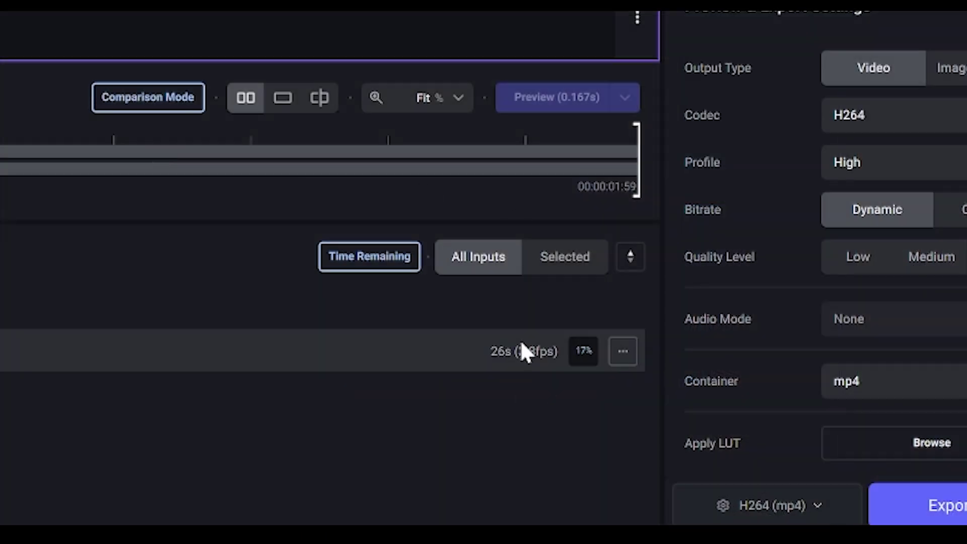